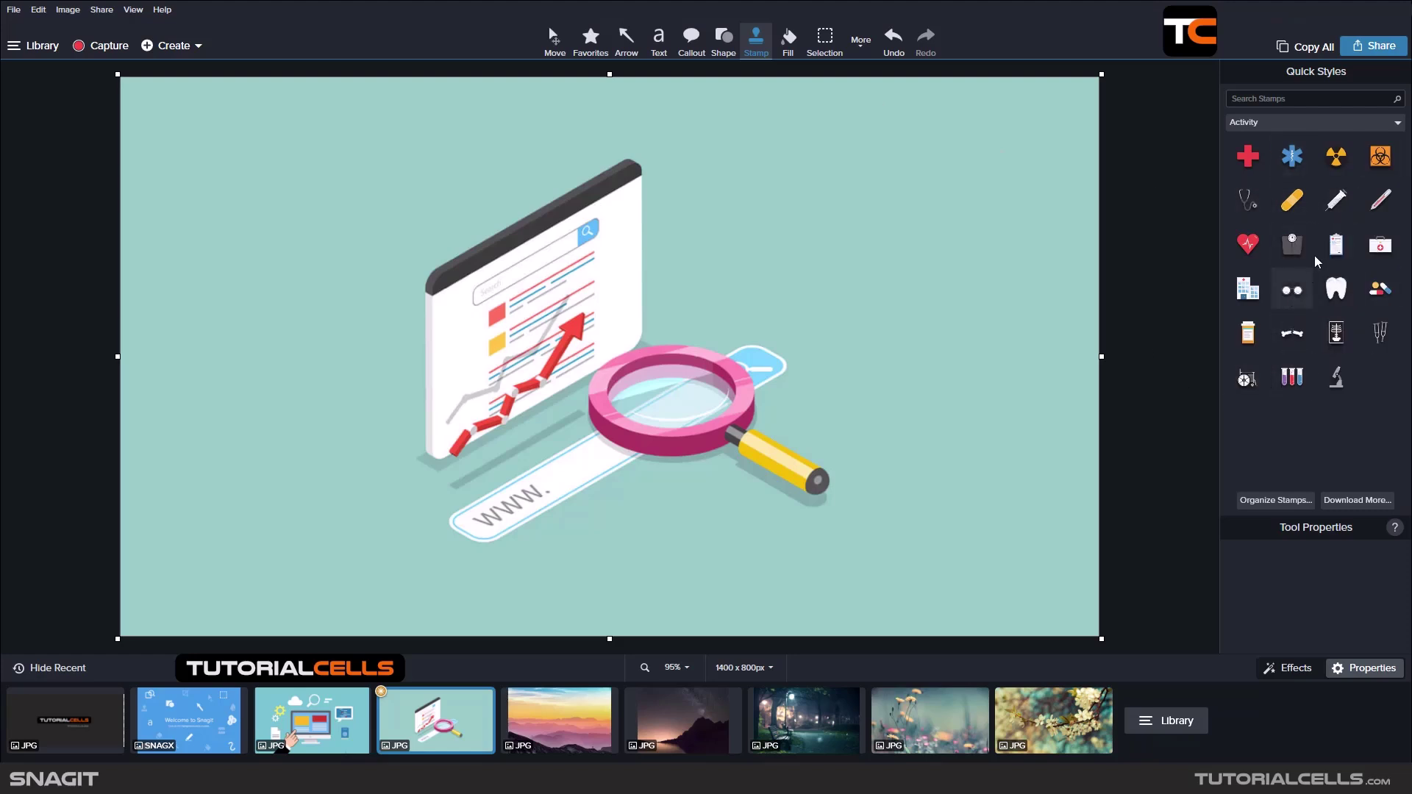
- Browse the Activity and Business stamp categories
{"action": "left_click", "coordinate": [1389, 126]}
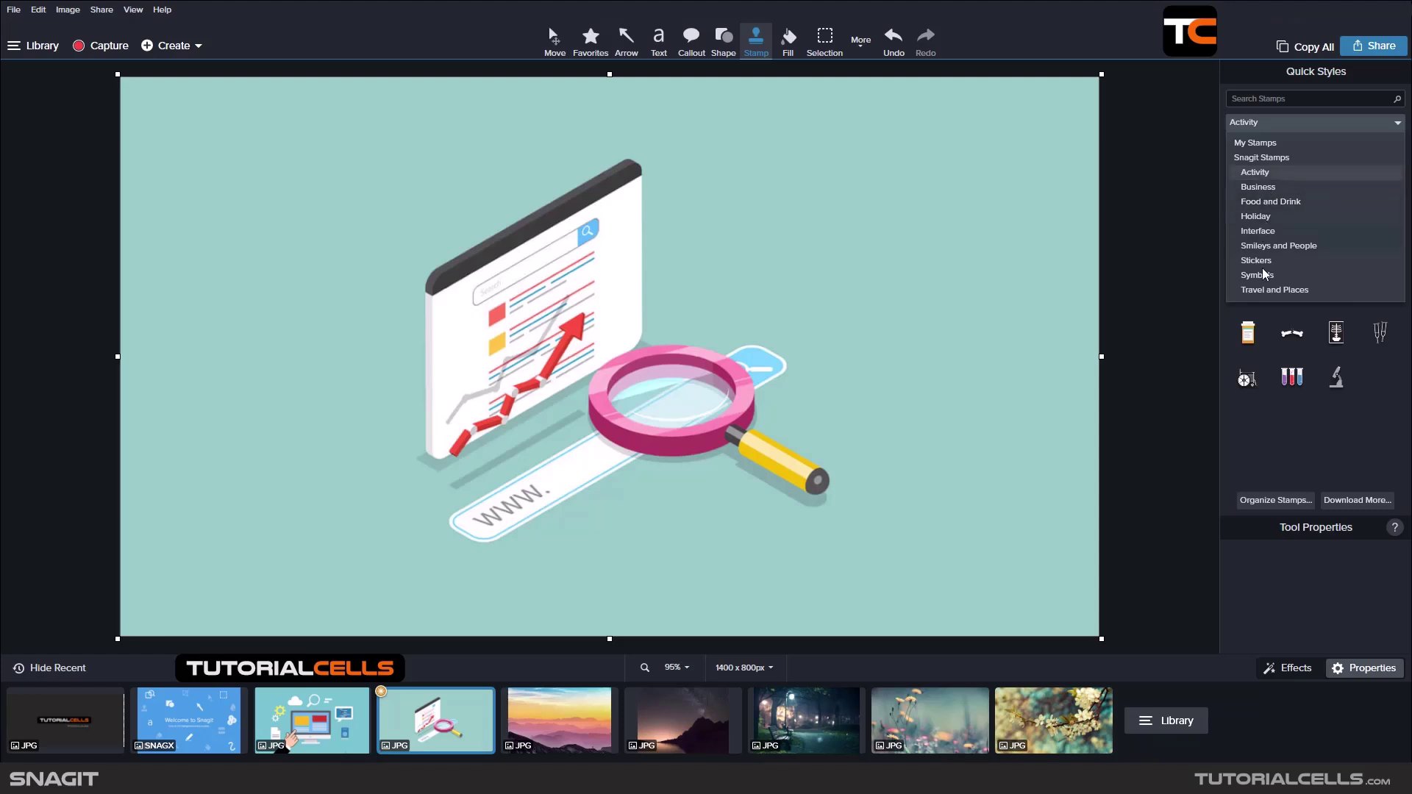
{"action": "left_click", "coordinate": [1310, 124]}
{"action": "left_click", "coordinate": [1311, 123]}
{"action": "left_click", "coordinate": [1263, 174]}
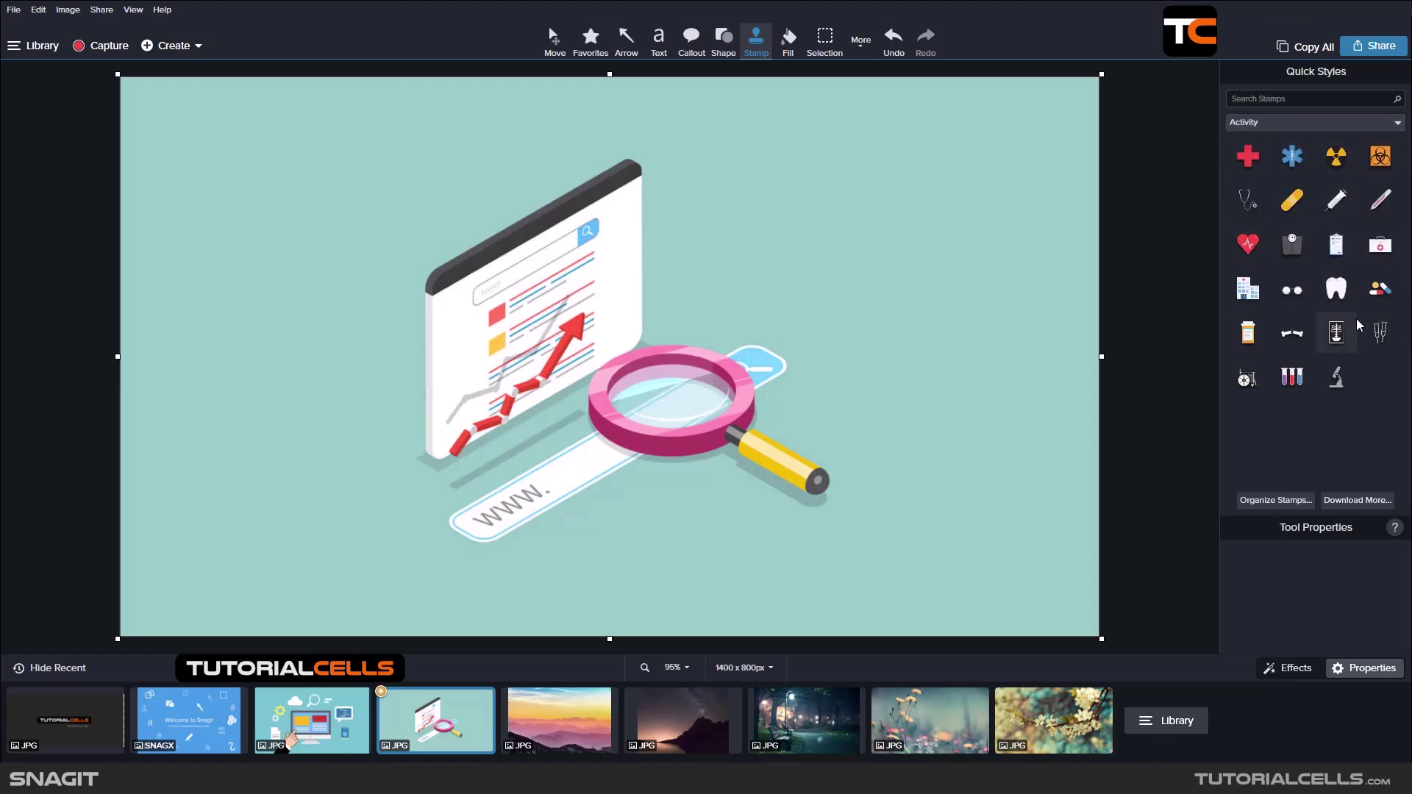
{"action": "left_click", "coordinate": [1246, 127]}
{"action": "left_click", "coordinate": [1258, 187]}
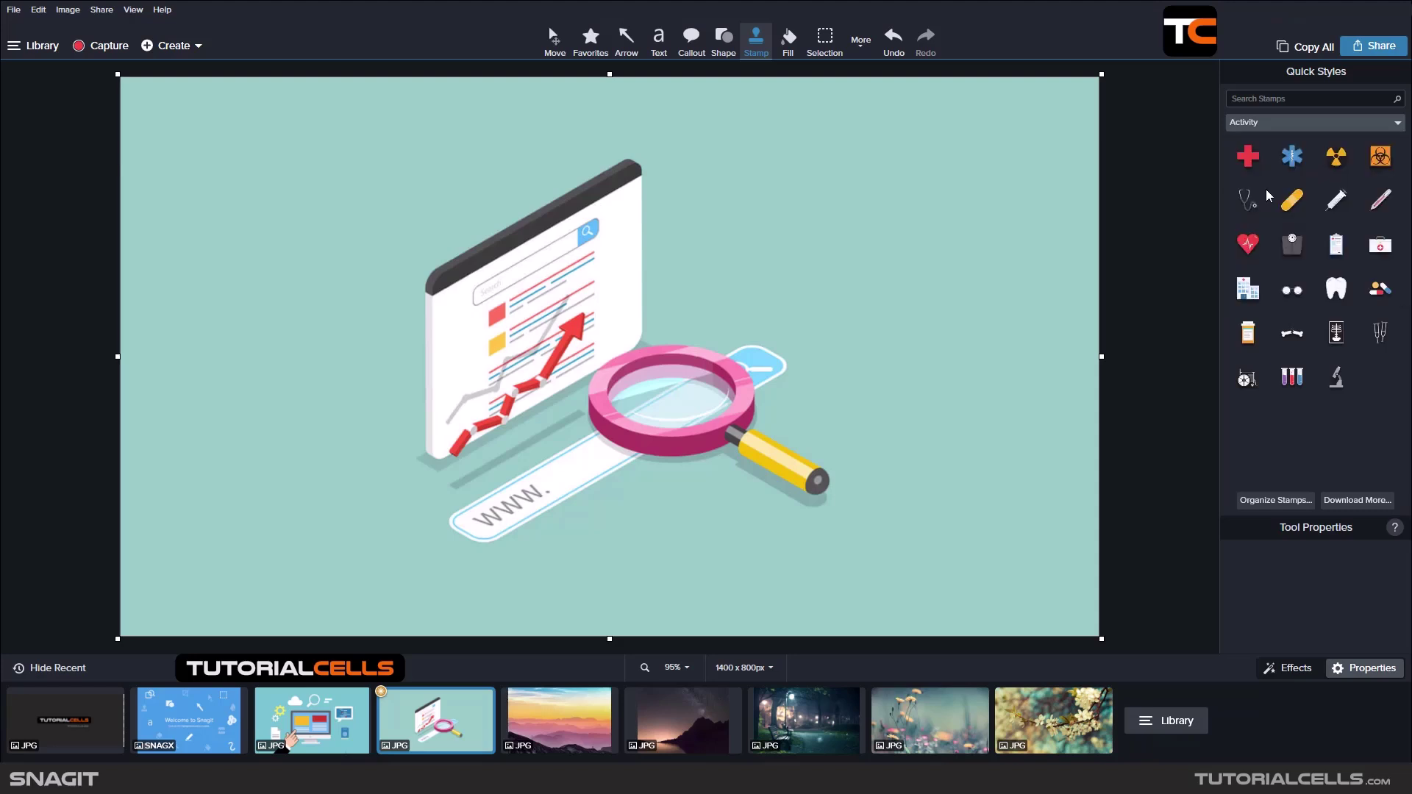
{"action": "scroll", "coordinate": [1336, 274], "scroll_direction": "down", "scroll_amount": 5}
{"action": "scroll", "coordinate": [1337, 274], "scroll_direction": "down", "scroll_amount": 3}
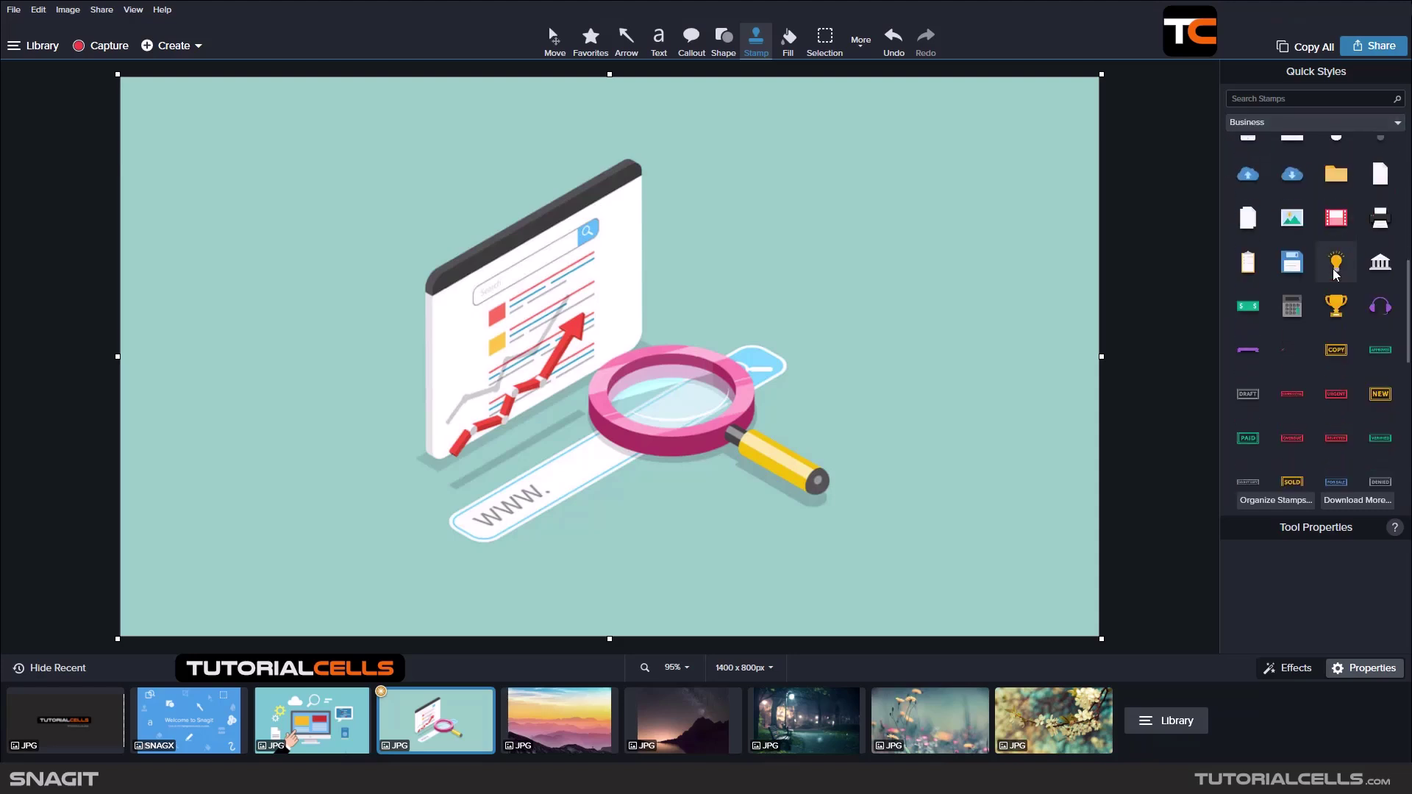
- Look through the stamps in the Food and Drink and Holiday categories
{"action": "left_click", "coordinate": [1286, 127]}
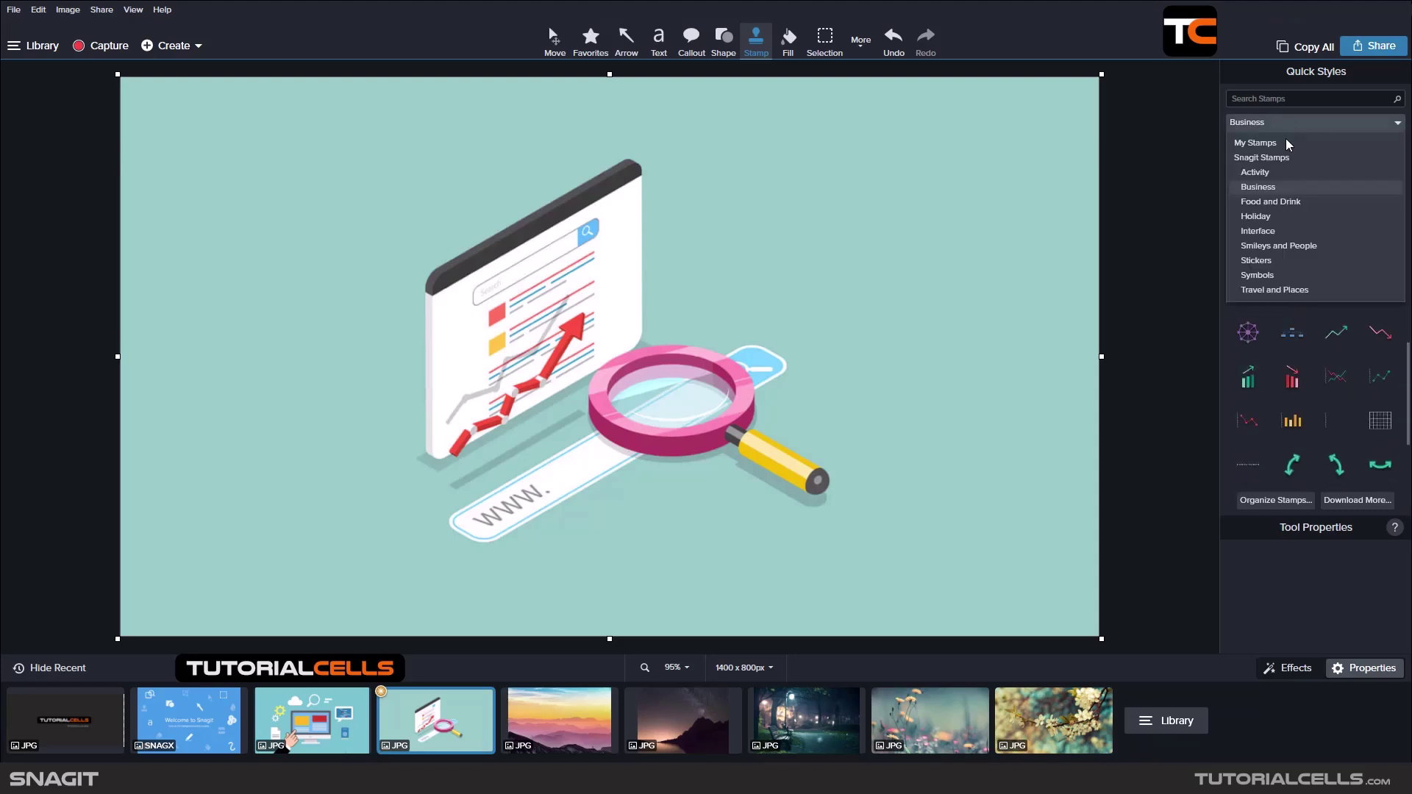
{"action": "left_click", "coordinate": [1283, 202]}
{"action": "scroll", "coordinate": [1309, 178], "scroll_direction": "down", "scroll_amount": 10}
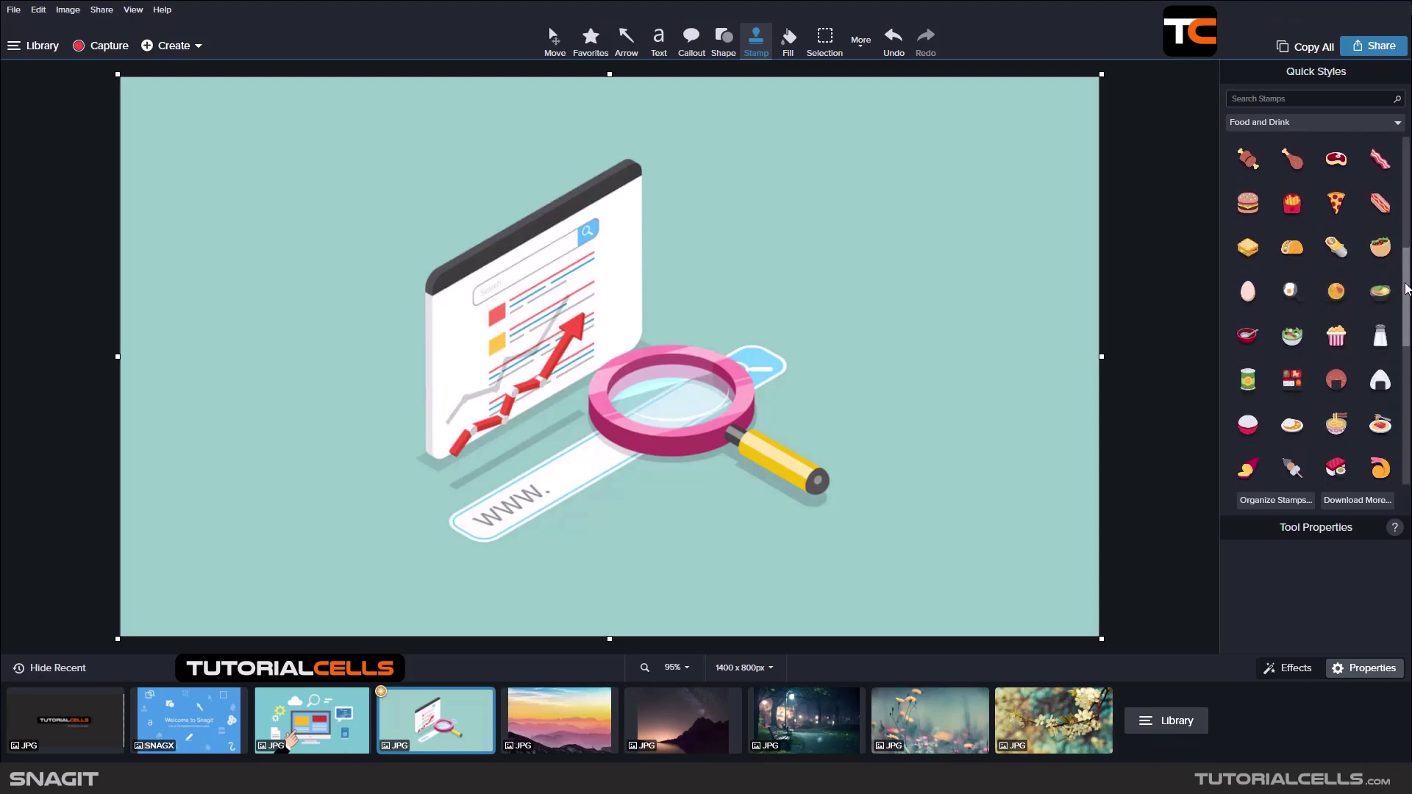
{"action": "left_click", "coordinate": [1299, 125]}
{"action": "left_click", "coordinate": [1301, 206]}
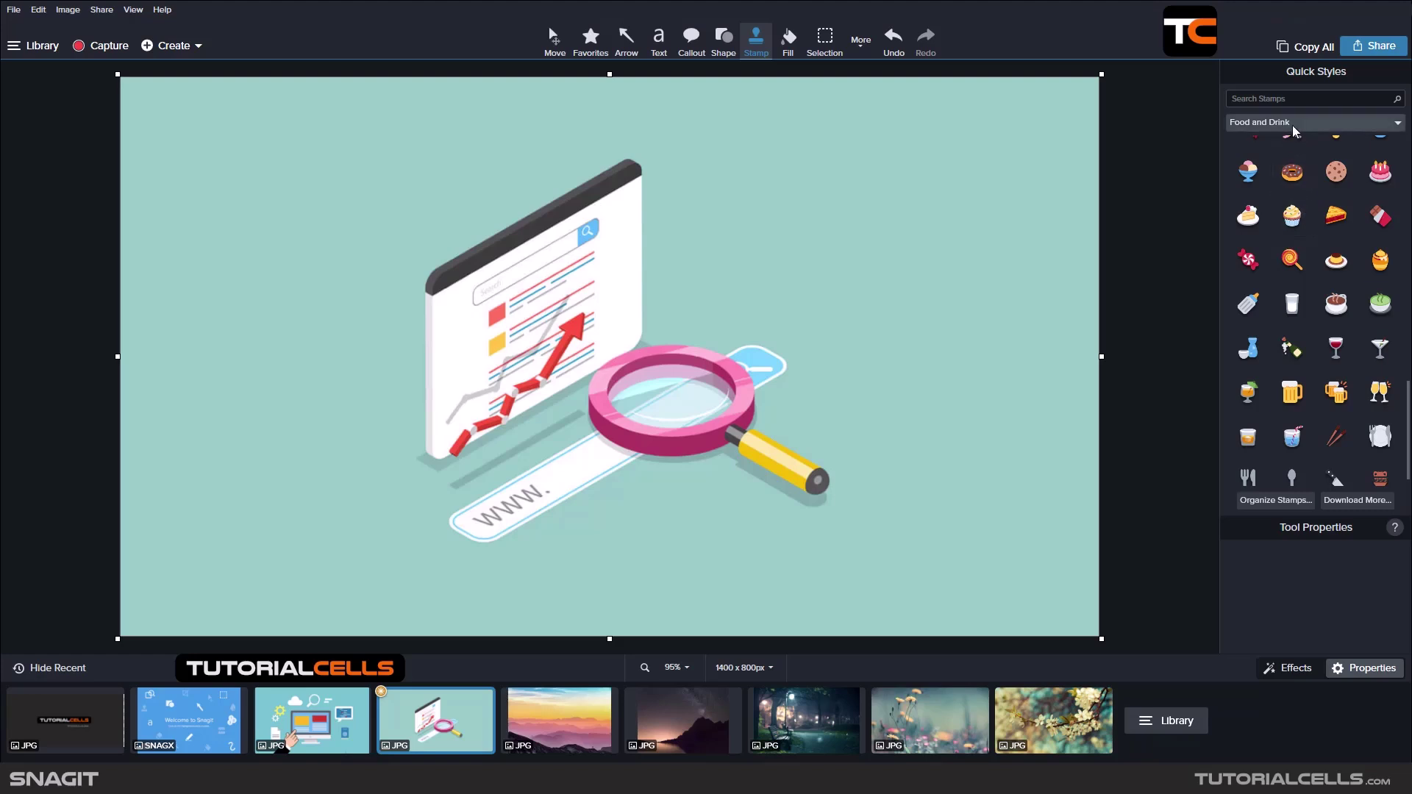
{"action": "left_click", "coordinate": [1292, 124]}
{"action": "left_click", "coordinate": [1281, 210]}
{"action": "scroll", "coordinate": [1405, 158], "scroll_direction": "down", "scroll_amount": 10}
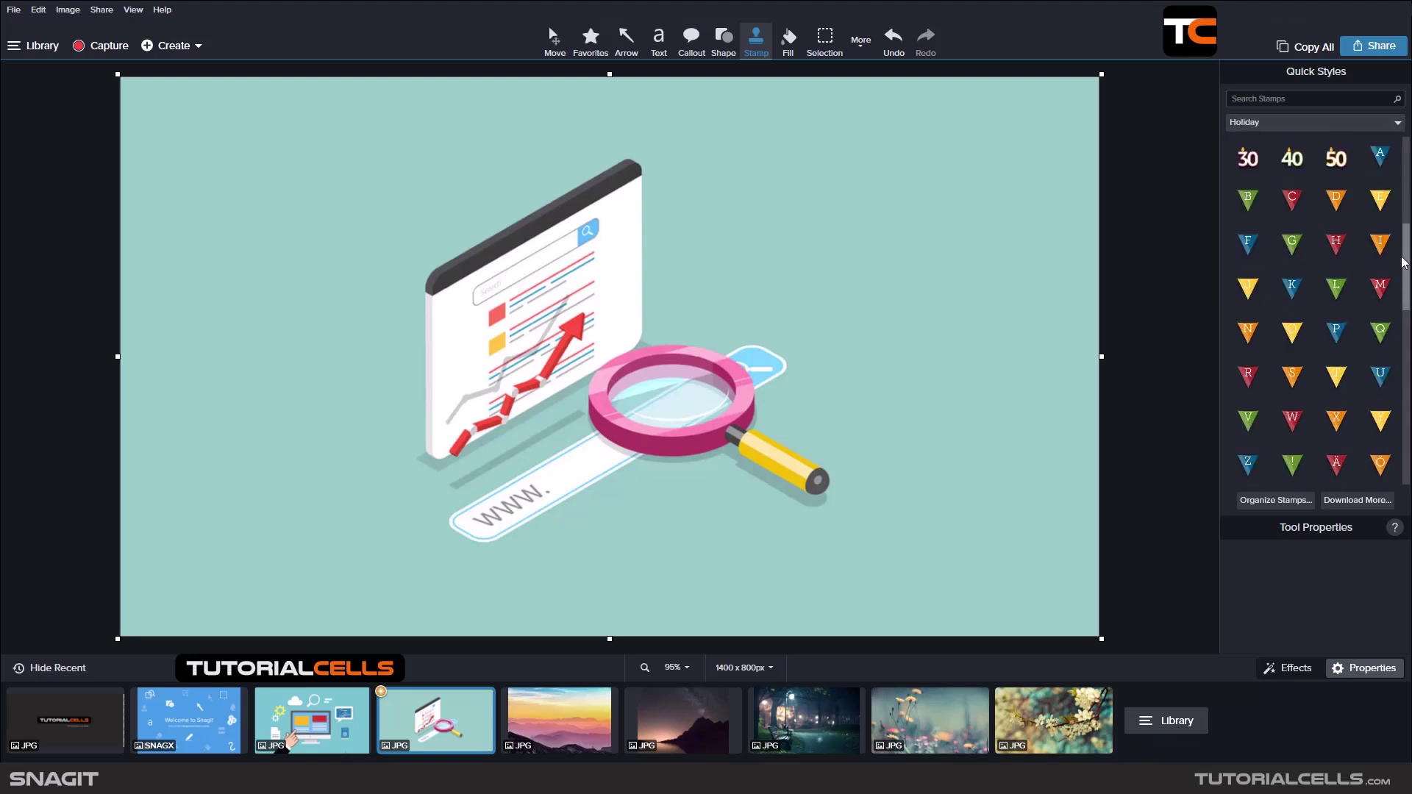
- Examine the stamps offered in the Interface and the Smileys and People categories
{"action": "left_click", "coordinate": [1305, 123]}
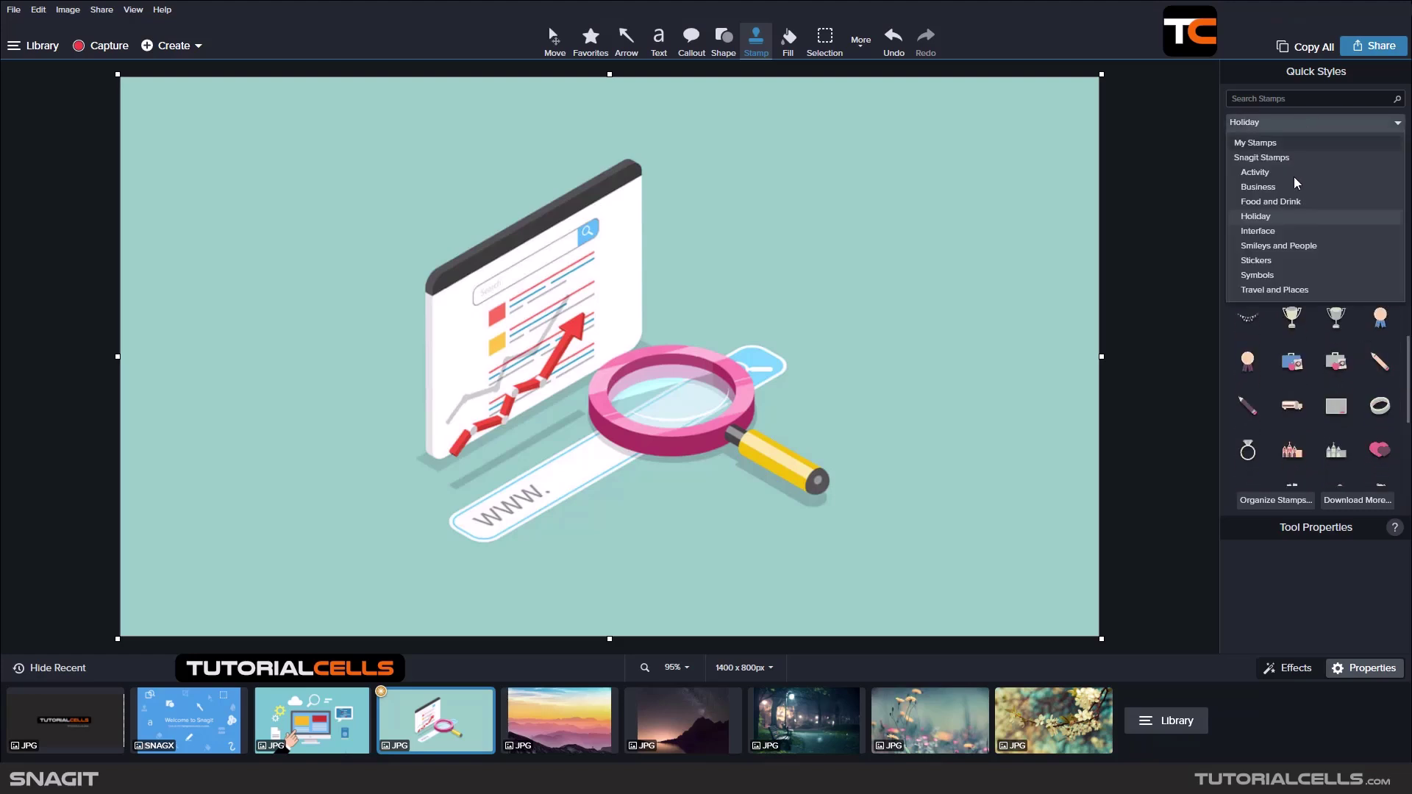
{"action": "left_click", "coordinate": [1272, 231]}
{"action": "left_click_drag", "start_coordinate": [1407, 150], "coordinate": [1403, 456]}
{"action": "scroll", "coordinate": [1339, 337], "scroll_direction": "down", "scroll_amount": 10}
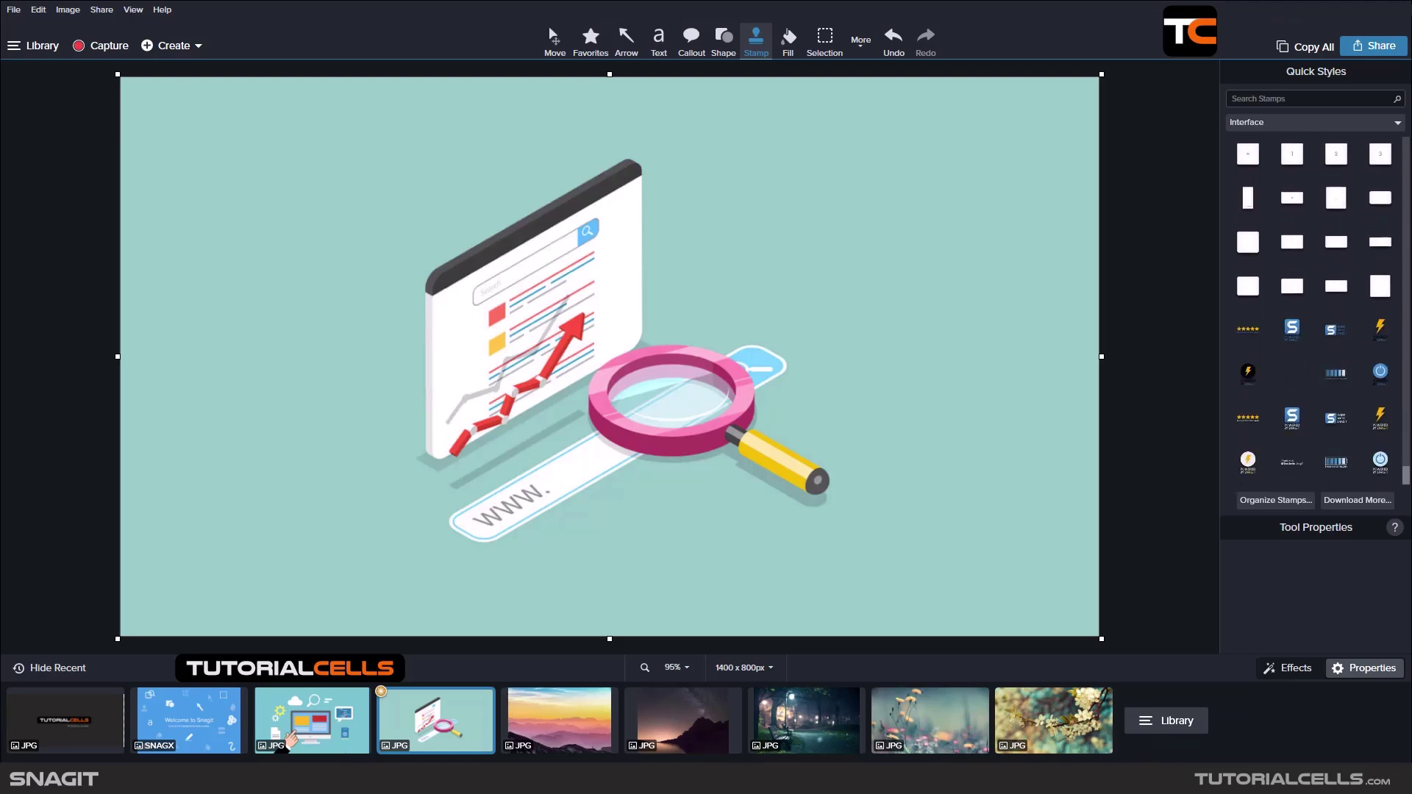
{"action": "left_click", "coordinate": [1250, 126]}
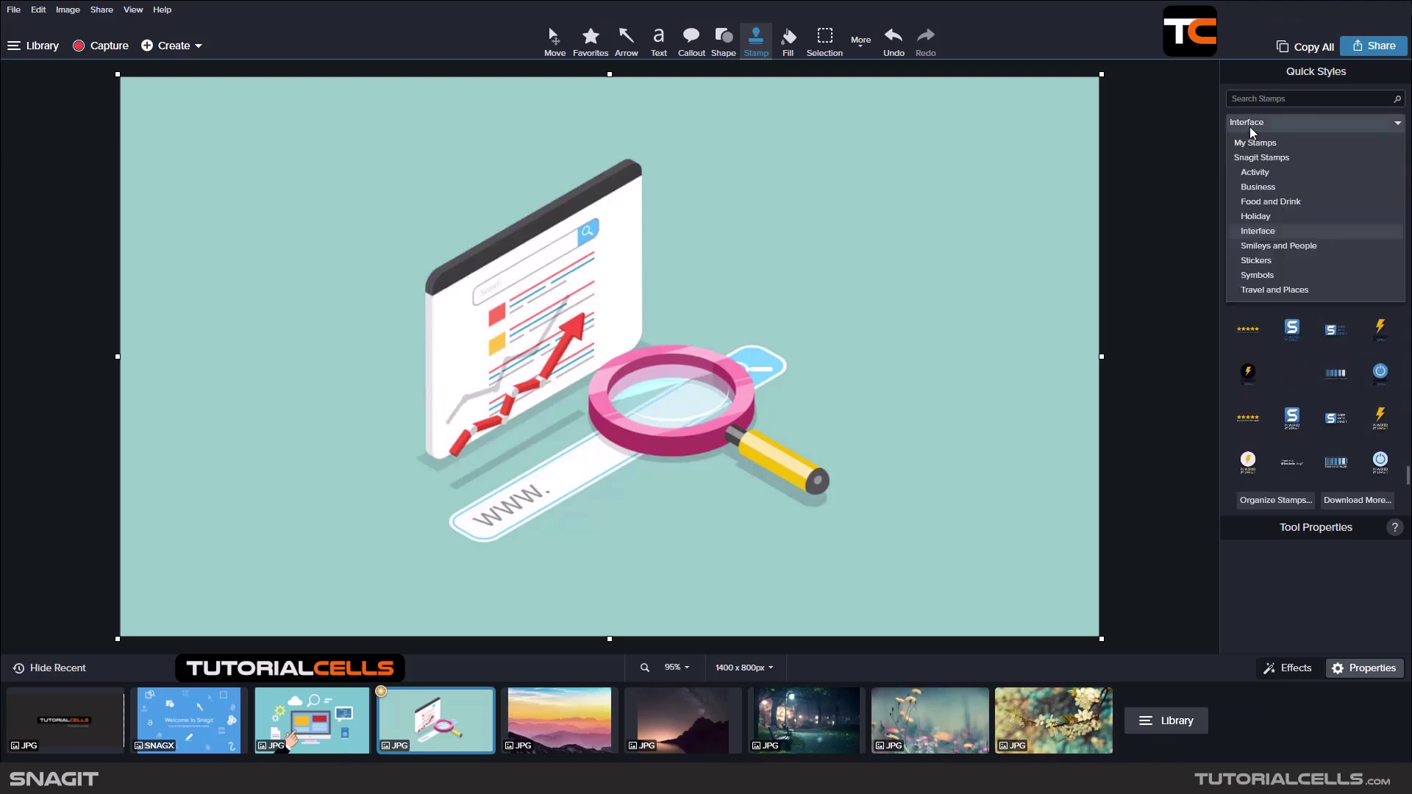
{"action": "left_click", "coordinate": [1280, 246]}
{"action": "scroll", "coordinate": [1399, 234], "scroll_direction": "up", "scroll_amount": 1}
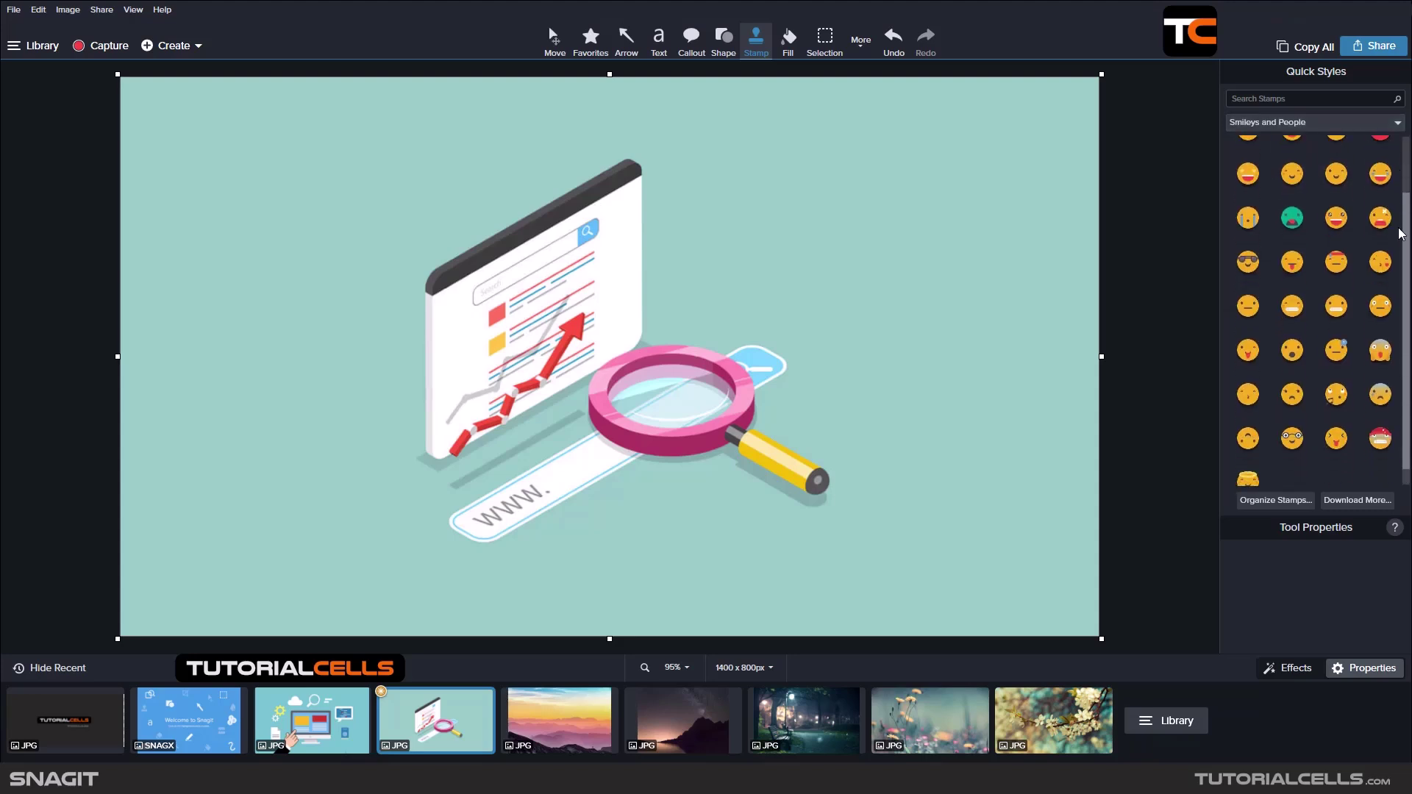
{"action": "scroll", "coordinate": [1399, 234], "scroll_direction": "down", "scroll_amount": 1}
- Look over the Stickers and Symbols stamp categories
{"action": "left_click", "coordinate": [1322, 122]}
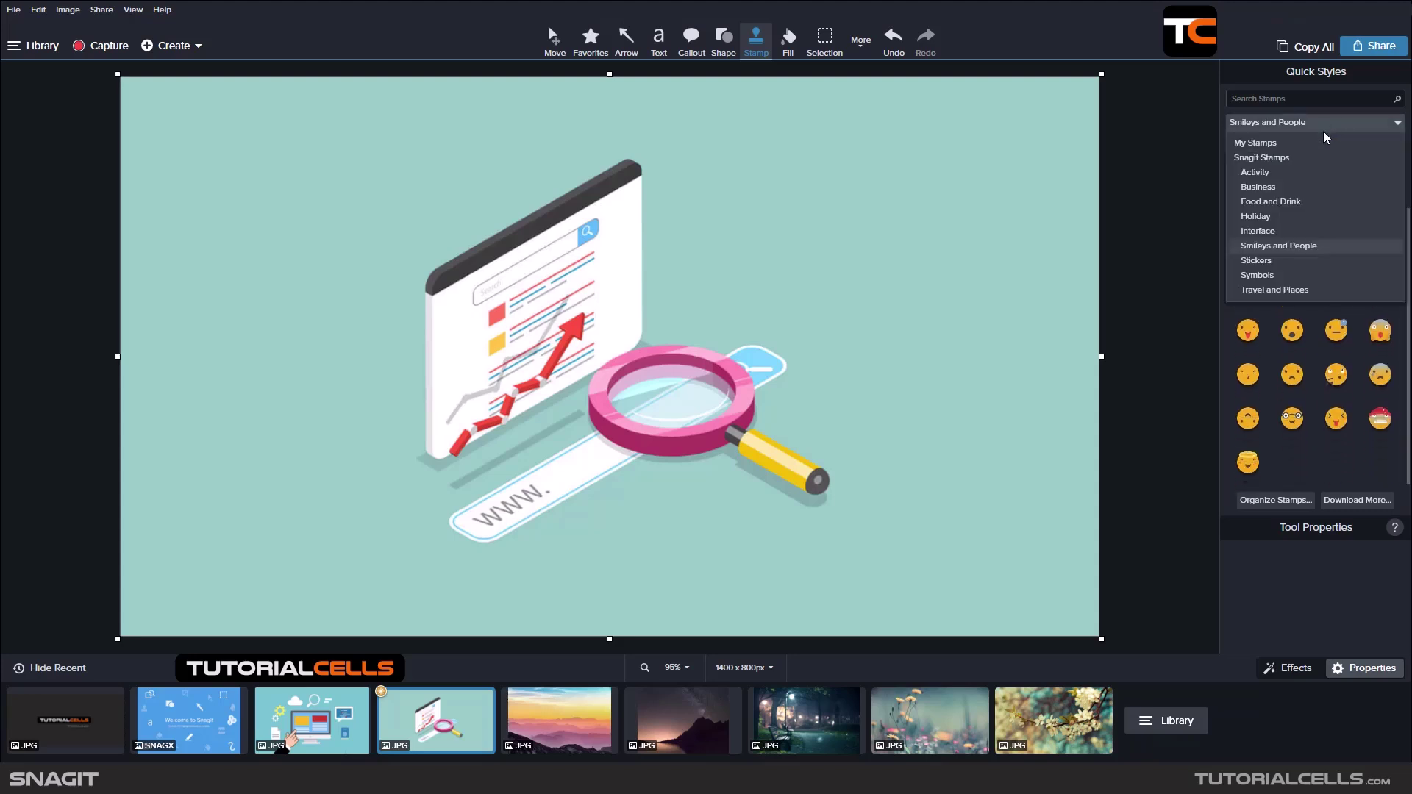
{"action": "left_click", "coordinate": [1274, 259]}
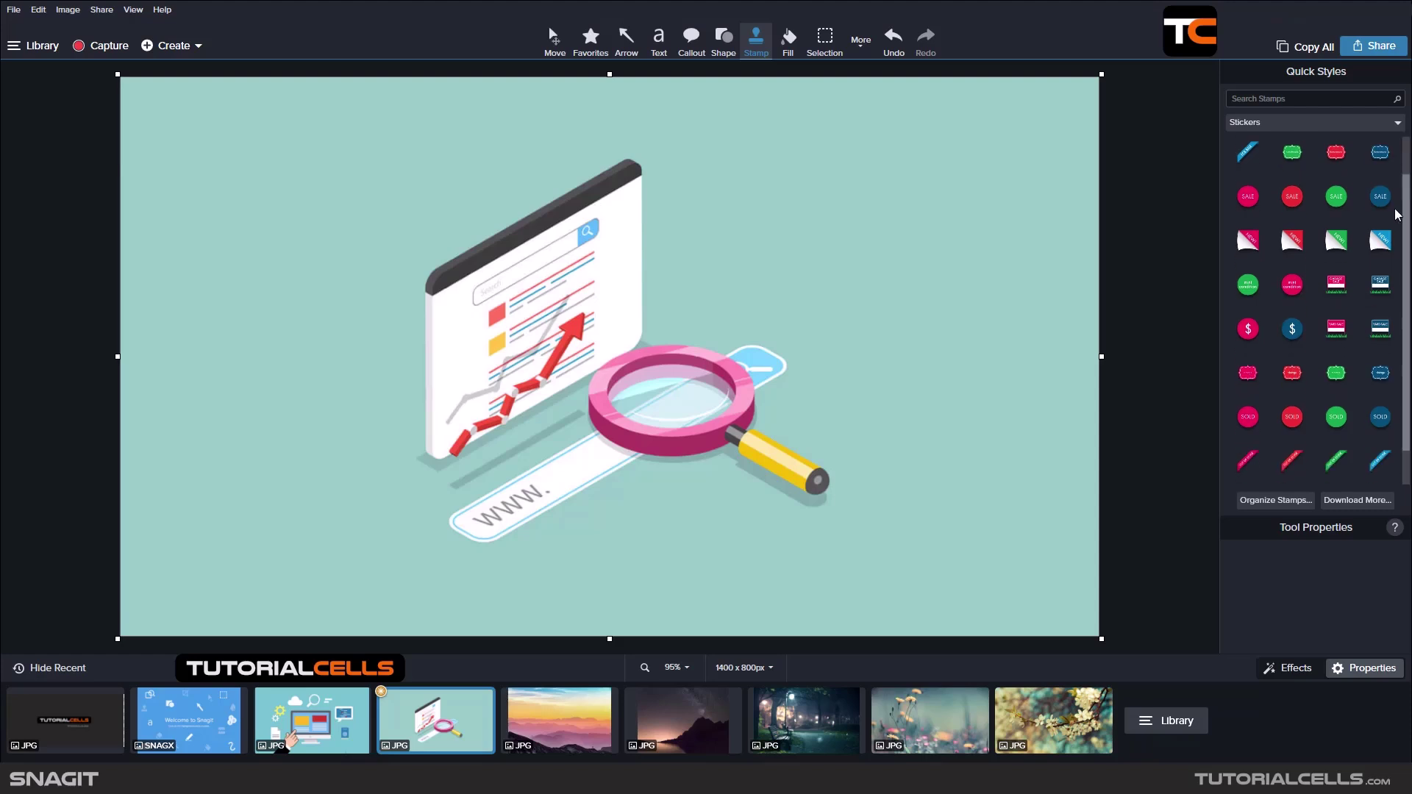
{"action": "scroll", "coordinate": [1397, 213], "scroll_direction": "down", "scroll_amount": 2}
{"action": "left_click", "coordinate": [1284, 122]}
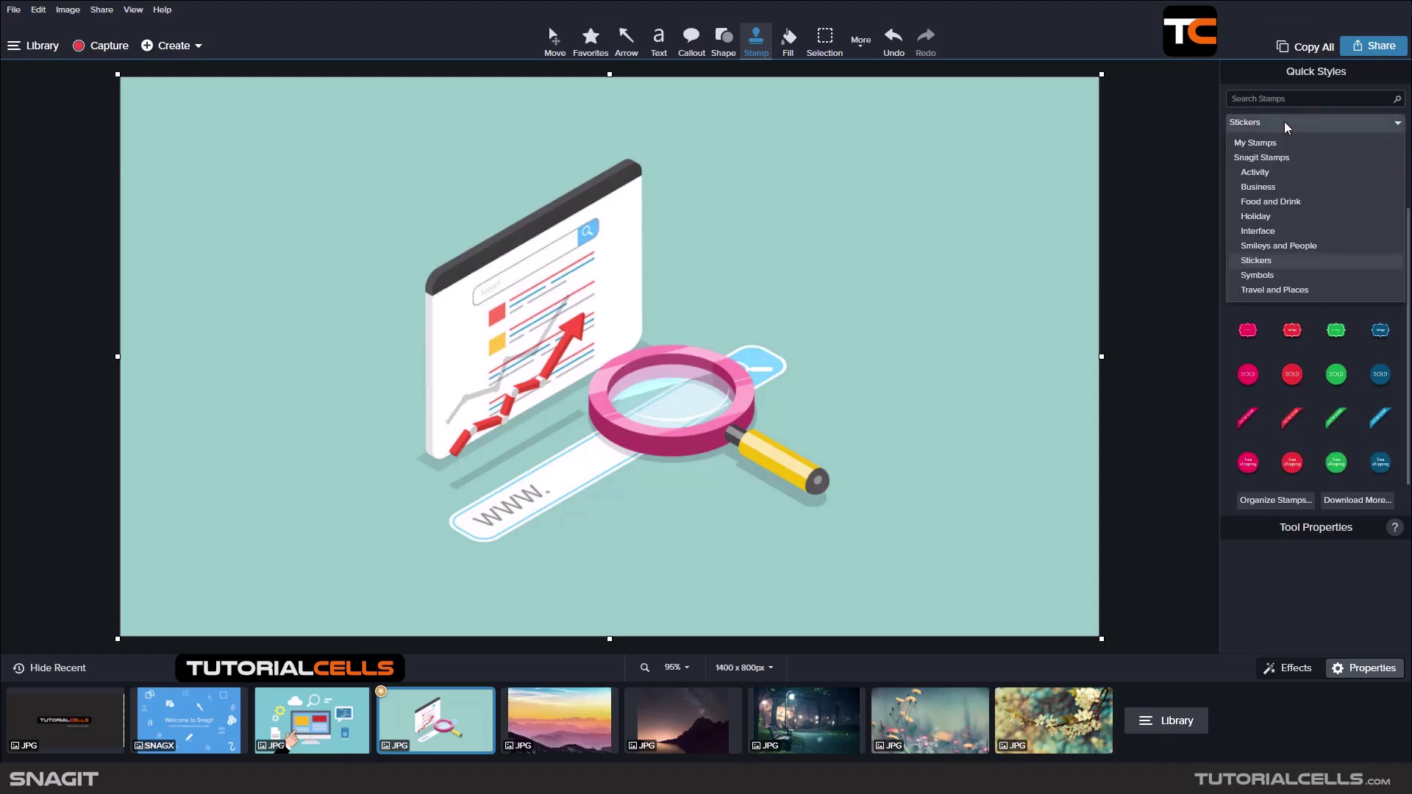
{"action": "left_click", "coordinate": [1273, 274]}
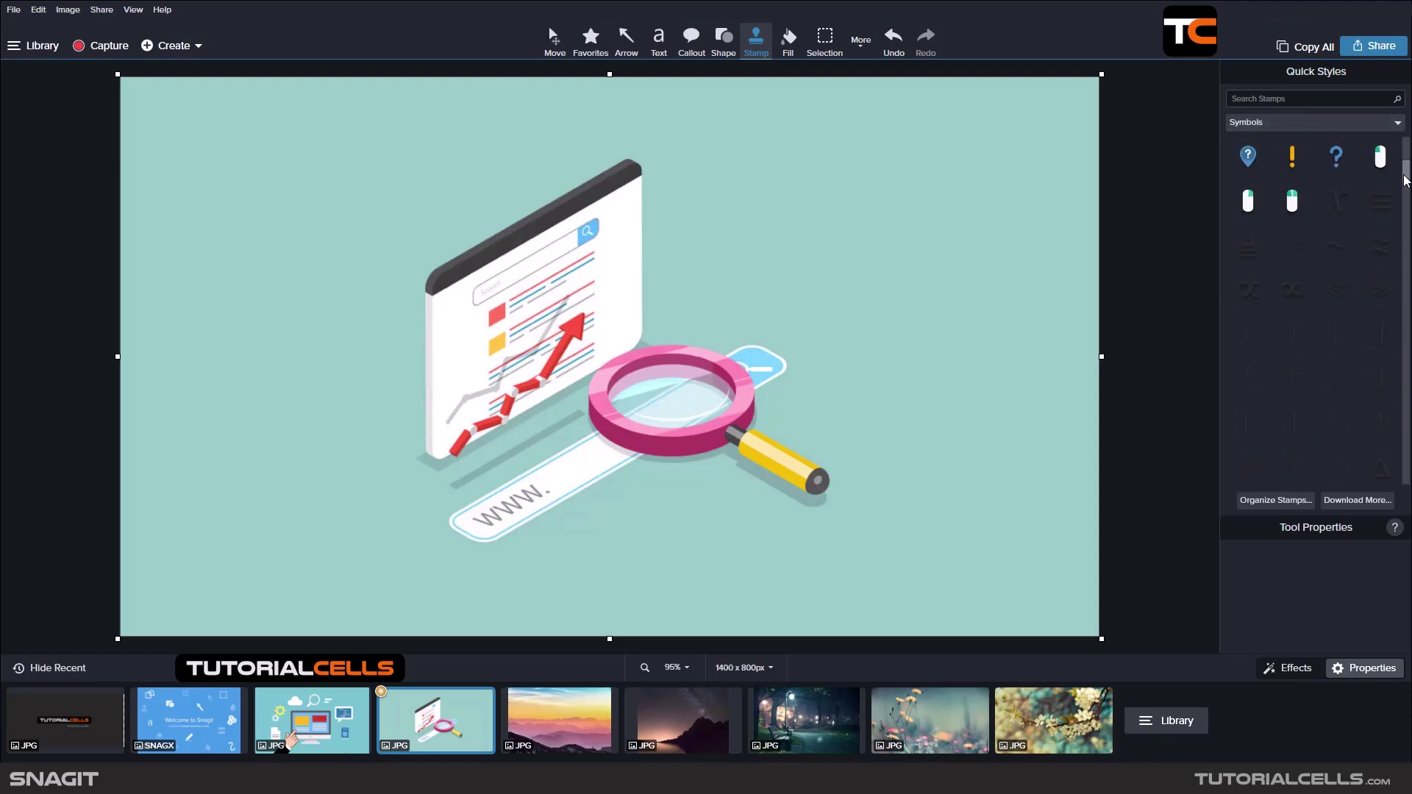
{"action": "left_click_drag", "start_coordinate": [1405, 180], "coordinate": [1405, 301]}
- Place three helicopter stamps from the Travel and Places category, two in the image's upper right area and one in its upper left
{"action": "left_click", "coordinate": [1325, 124]}
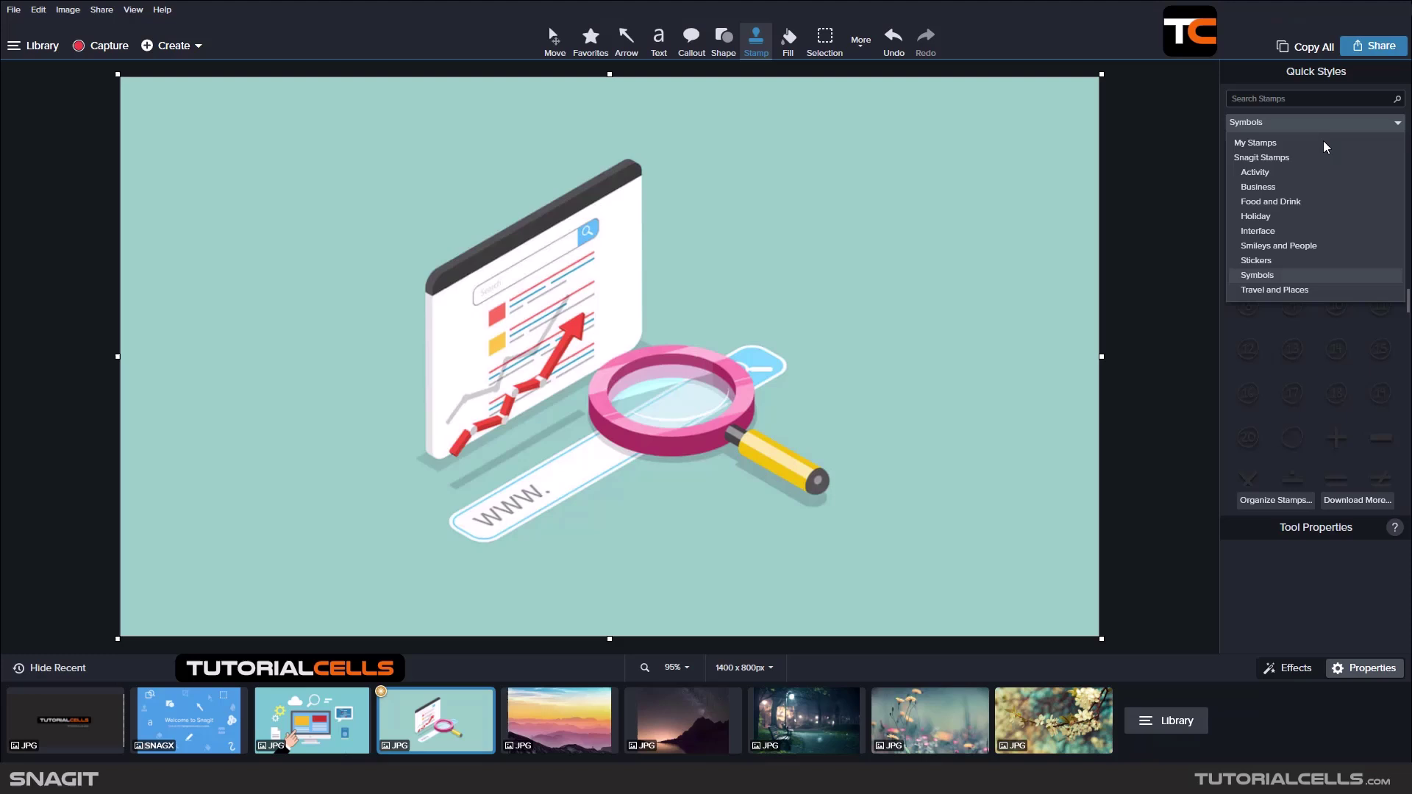
{"action": "left_click", "coordinate": [1282, 289]}
{"action": "left_click_drag", "start_coordinate": [1405, 194], "coordinate": [1406, 331]}
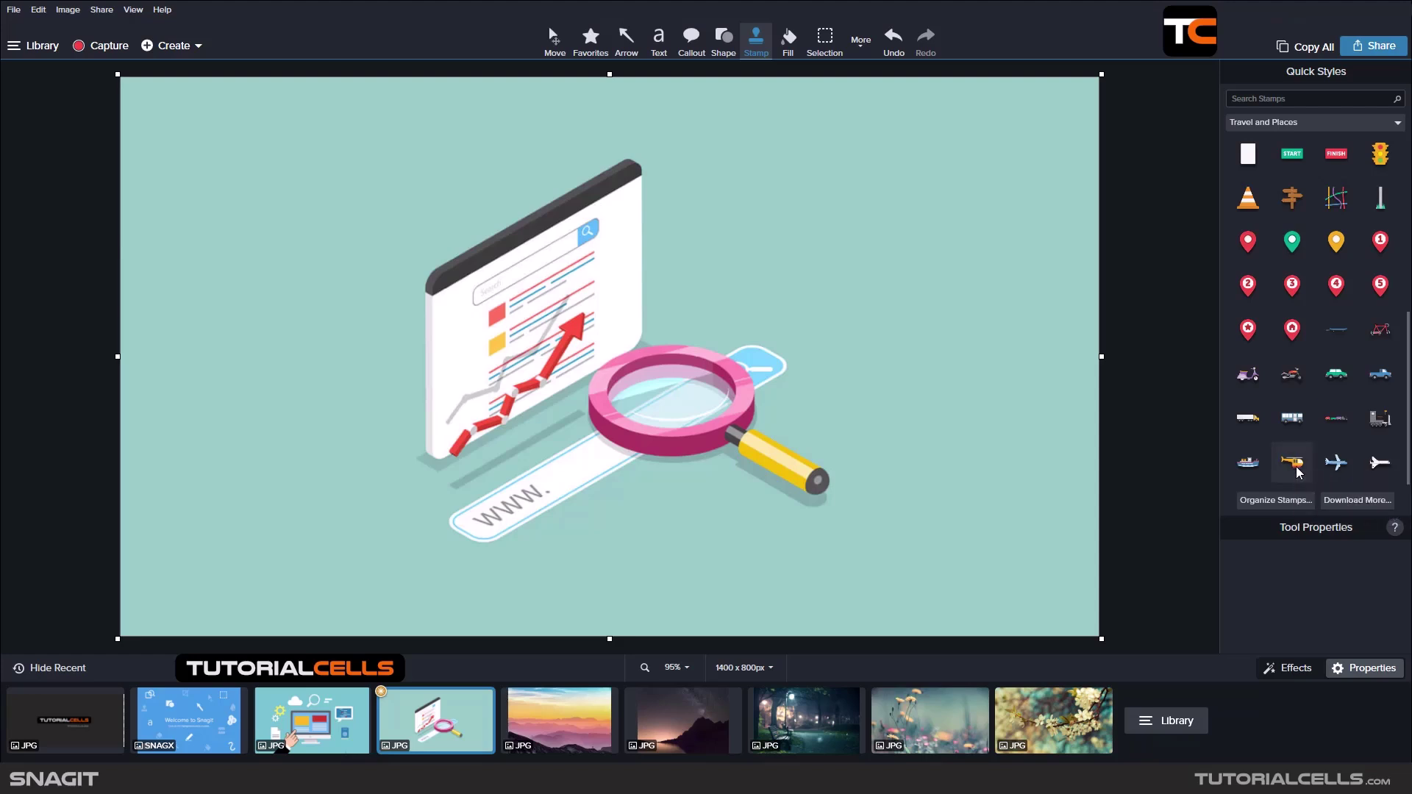
{"action": "left_click", "coordinate": [944, 221]}
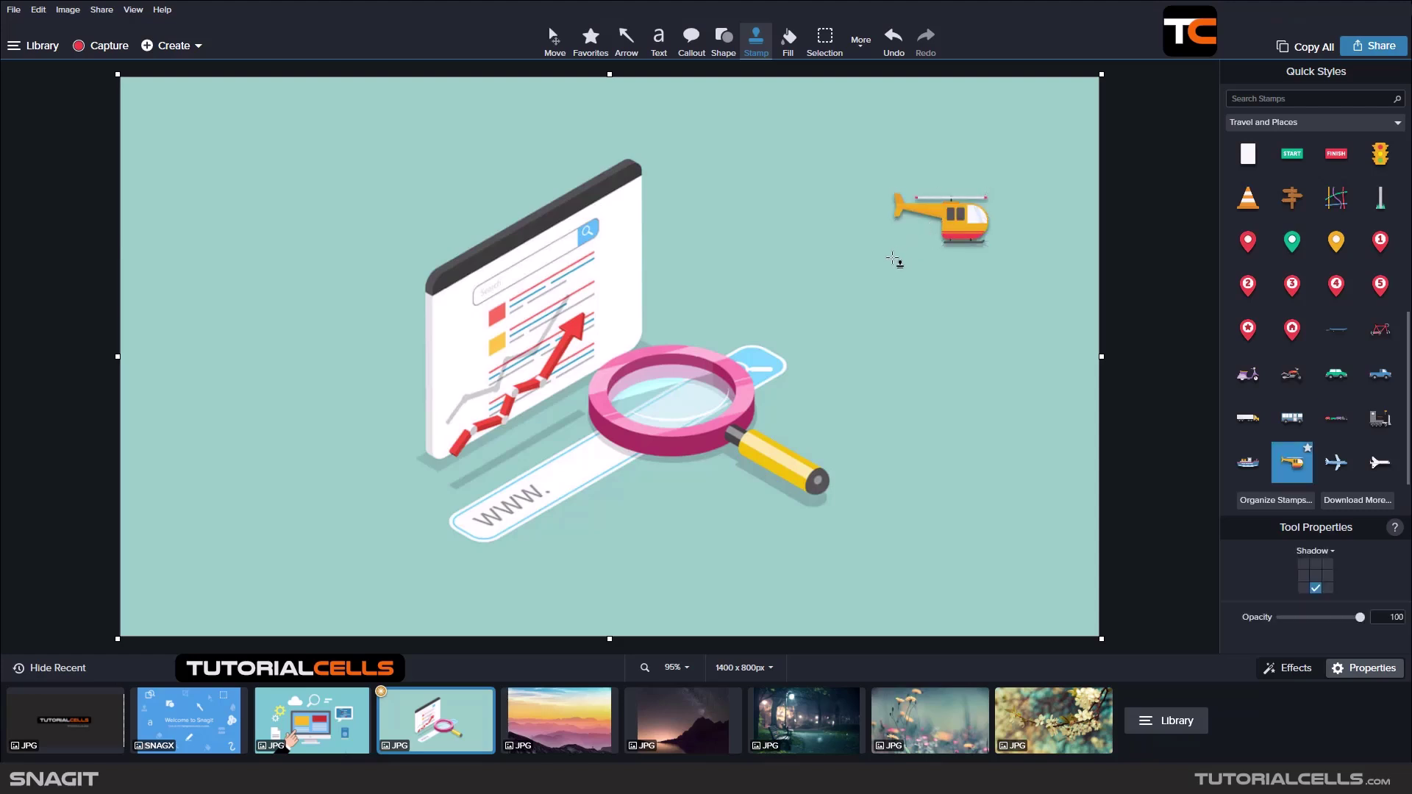
{"action": "left_click", "coordinate": [768, 188]}
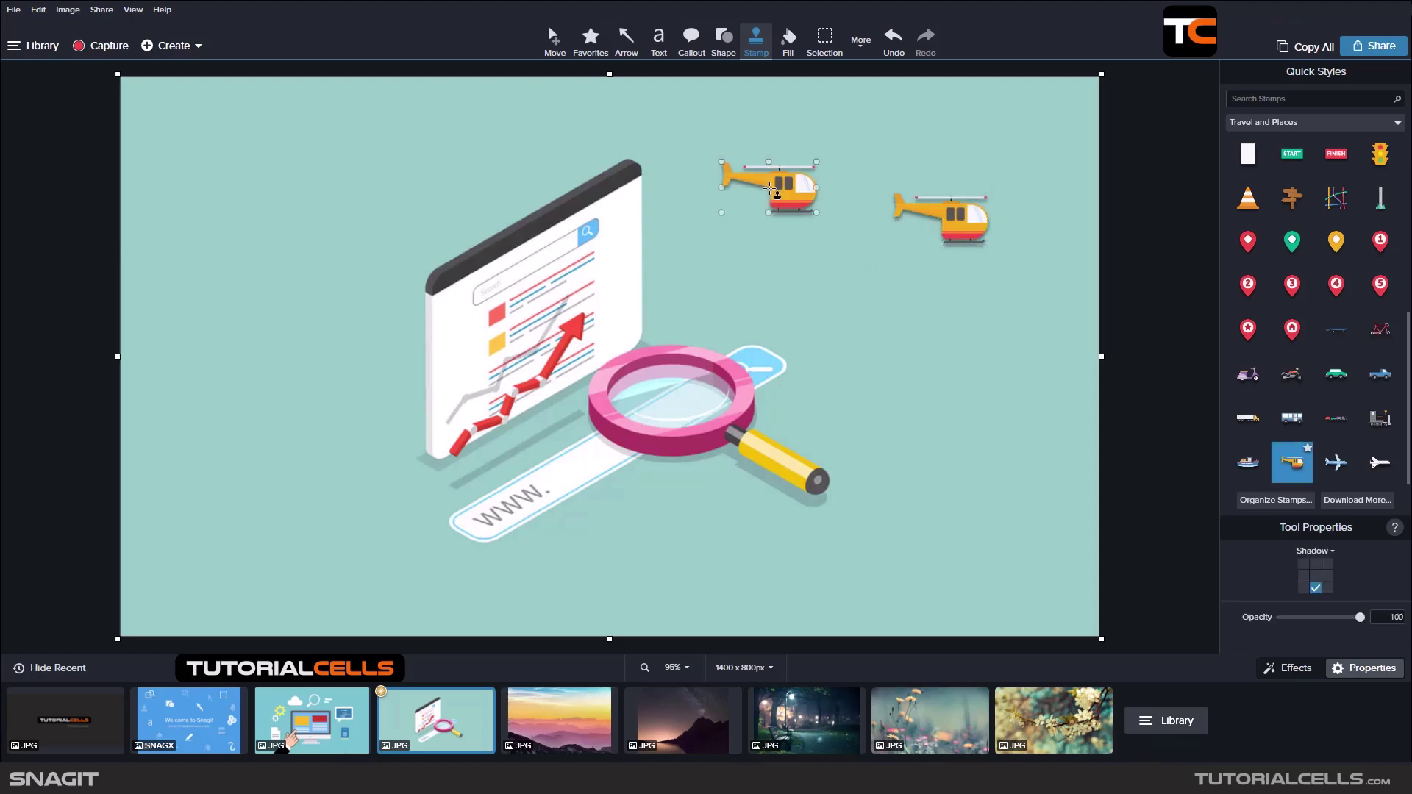
{"action": "left_click", "coordinate": [364, 166]}
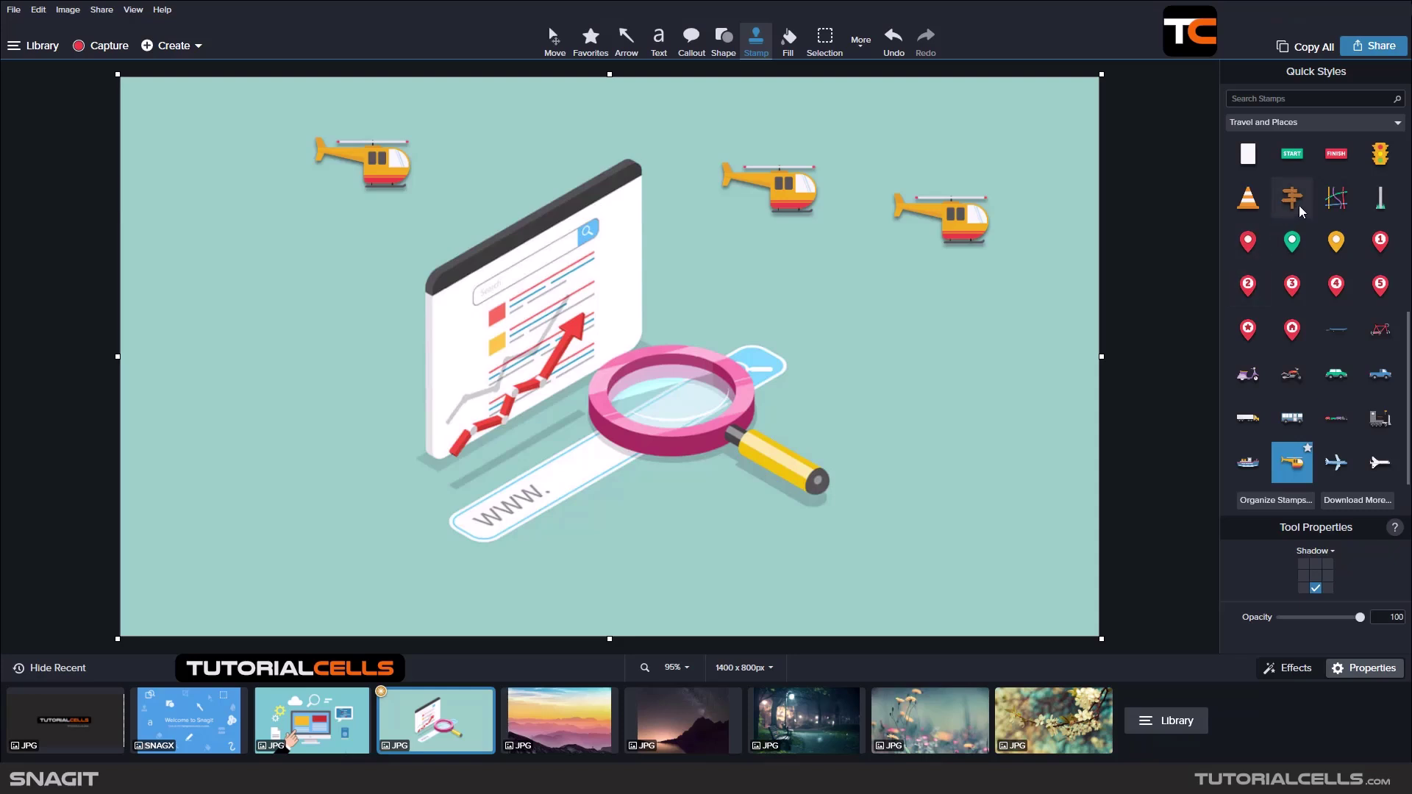
- Add two traffic light stamps to the image below the two helicopters on the right
{"action": "left_click", "coordinate": [1381, 154]}
{"action": "left_click", "coordinate": [945, 334]}
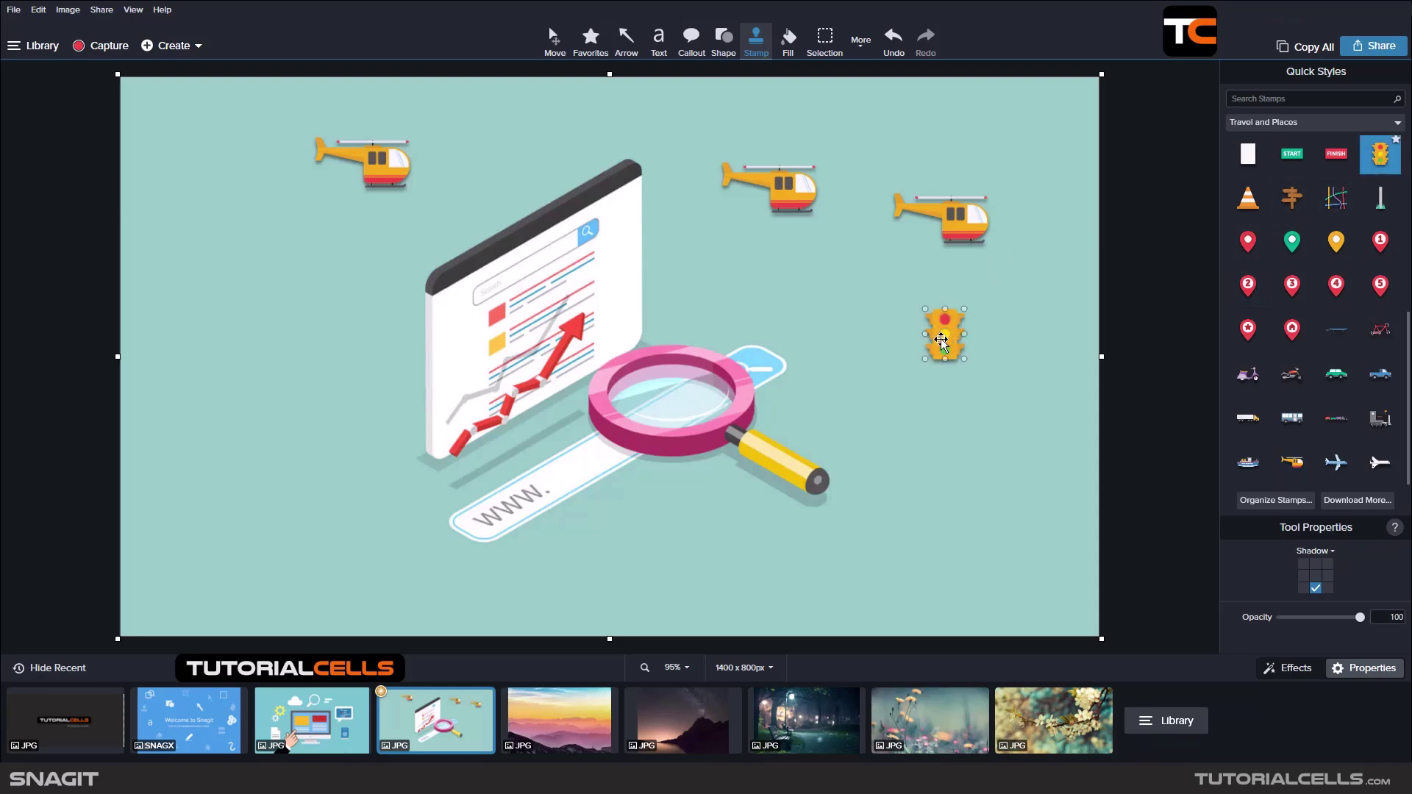
{"action": "left_click", "coordinate": [816, 292]}
- Place three blue parking sign stamps, one near the image's upper right corner and two left of the browser window illustration
{"action": "scroll", "coordinate": [1315, 252], "scroll_direction": "up", "scroll_amount": 2}
{"action": "scroll", "coordinate": [1314, 252], "scroll_direction": "up", "scroll_amount": 3}
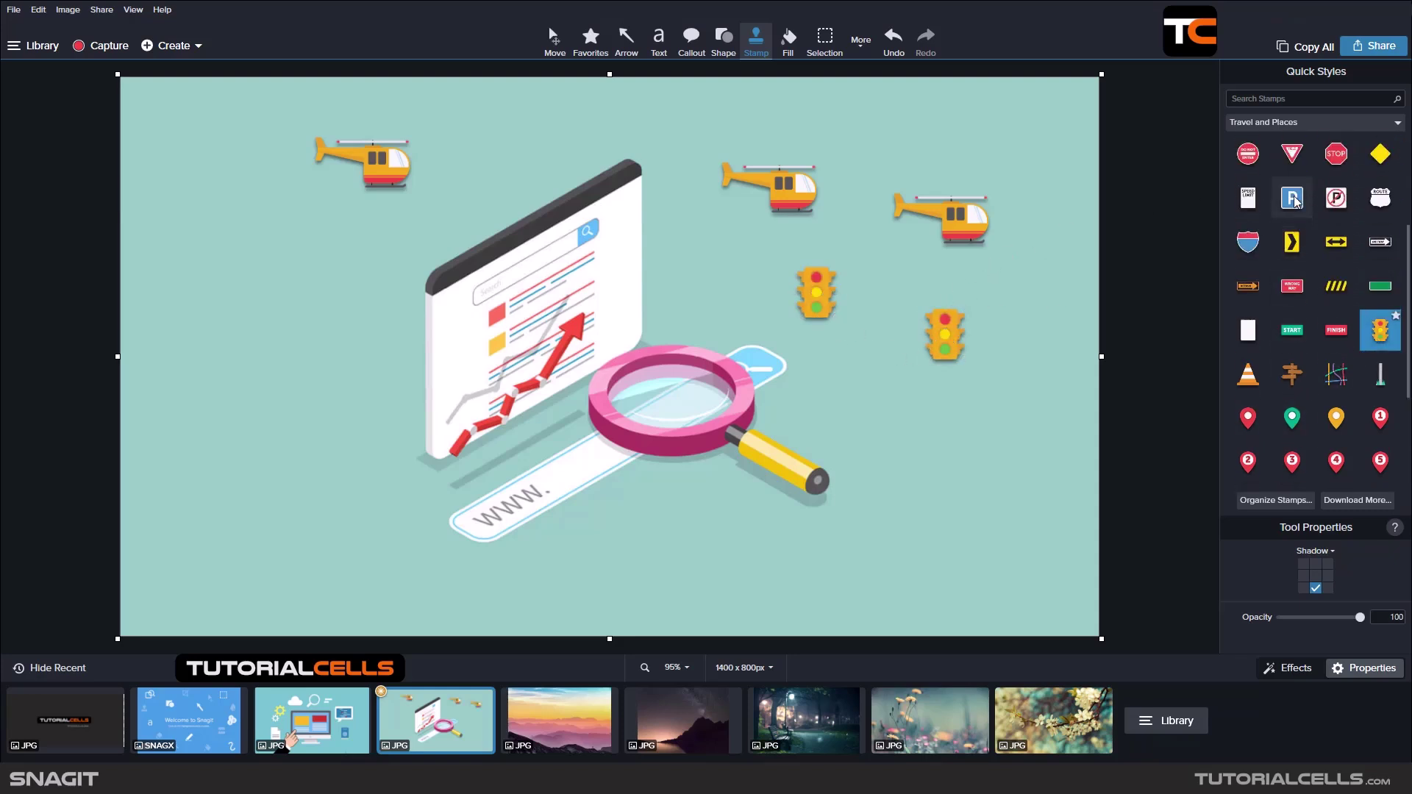
{"action": "left_click", "coordinate": [1293, 197]}
{"action": "left_click", "coordinate": [980, 138]}
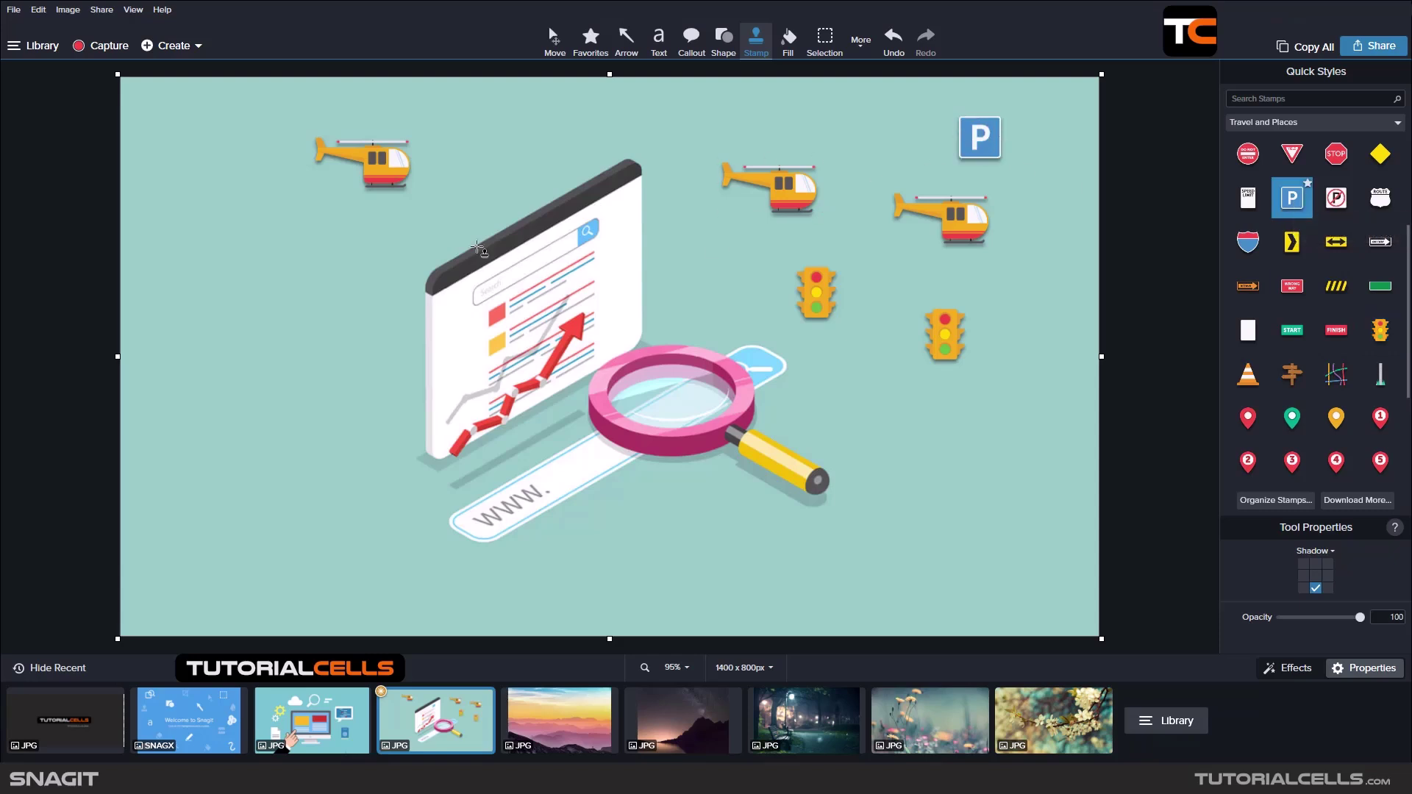
{"action": "left_click", "coordinate": [384, 235]}
{"action": "left_click", "coordinate": [280, 352]}
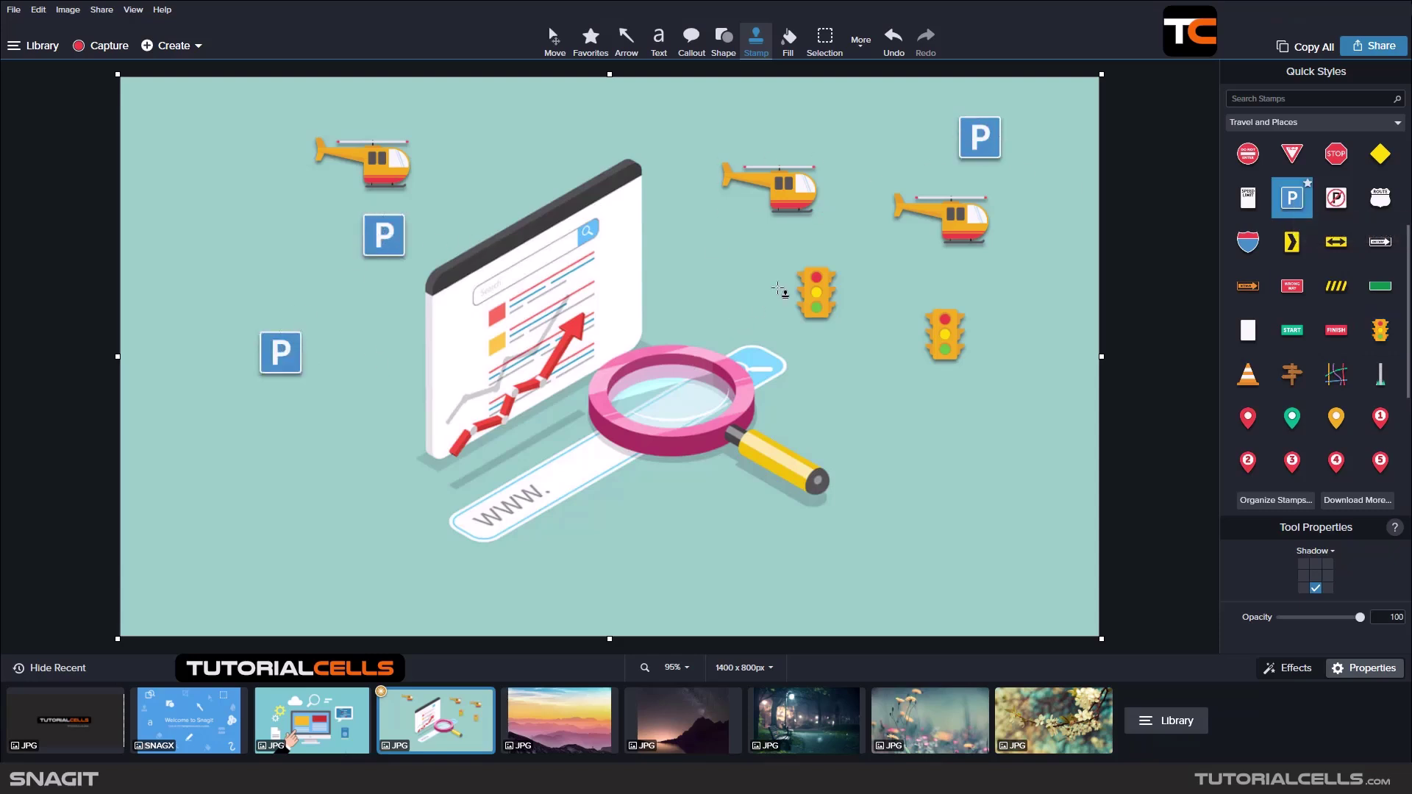
- Shift the left traffic light slightly down and right, then enlarge the rightmost helicopter to about double size and position it above the traffic lights
{"action": "left_click_drag", "start_coordinate": [813, 289], "coordinate": [840, 306]}
{"action": "left_click_drag", "start_coordinate": [967, 220], "coordinate": [952, 227]}
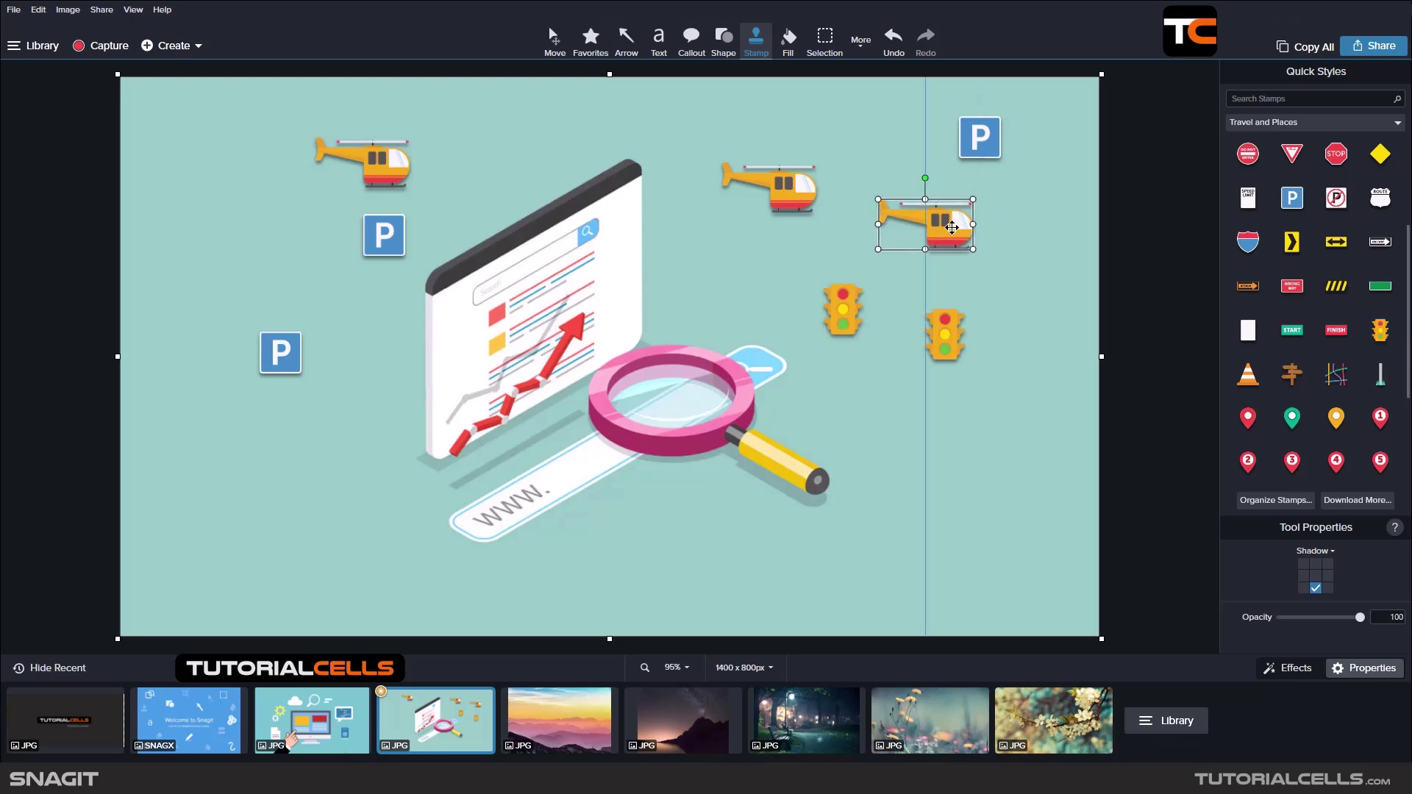
{"action": "left_click_drag", "start_coordinate": [878, 197], "coordinate": [783, 160]}
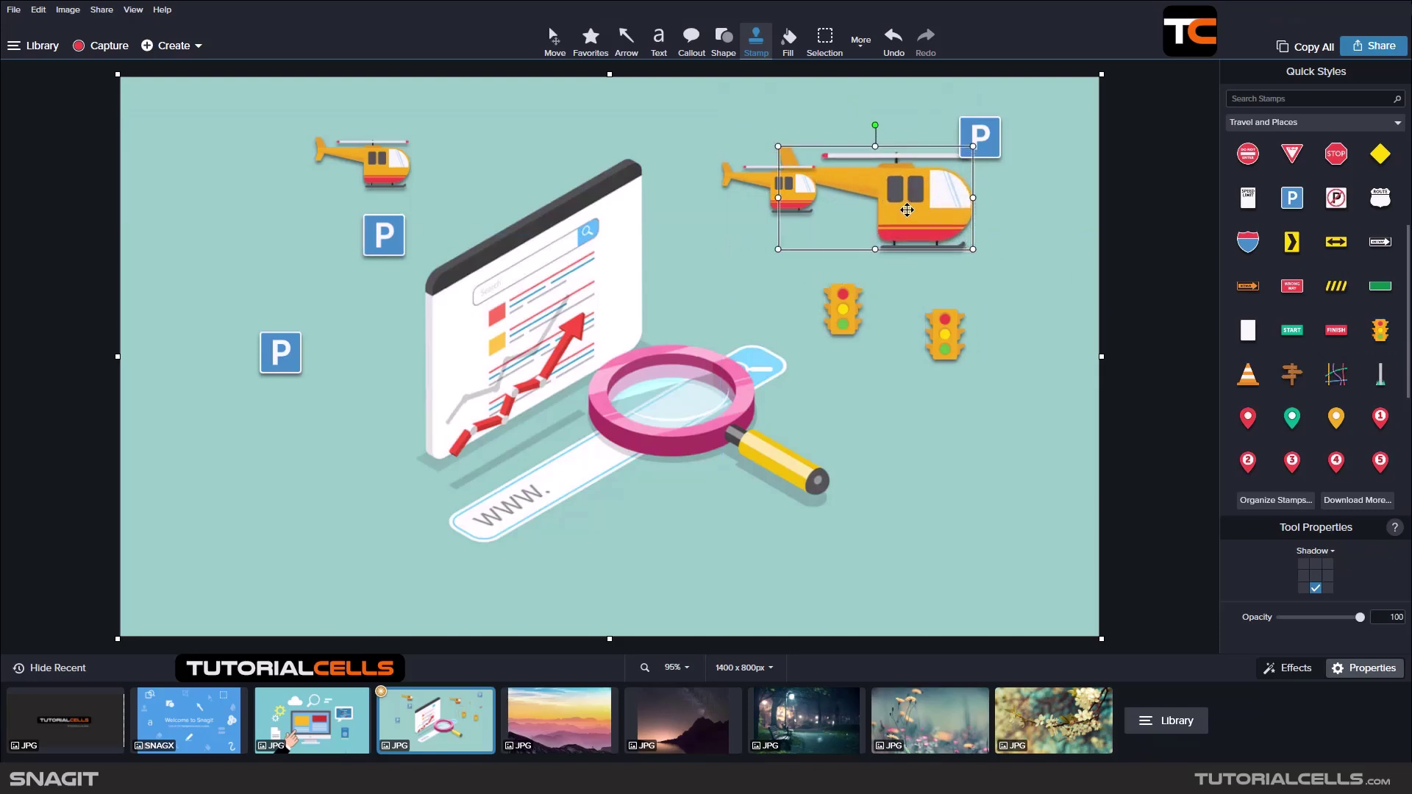
{"action": "left_click_drag", "start_coordinate": [907, 210], "coordinate": [998, 245]}
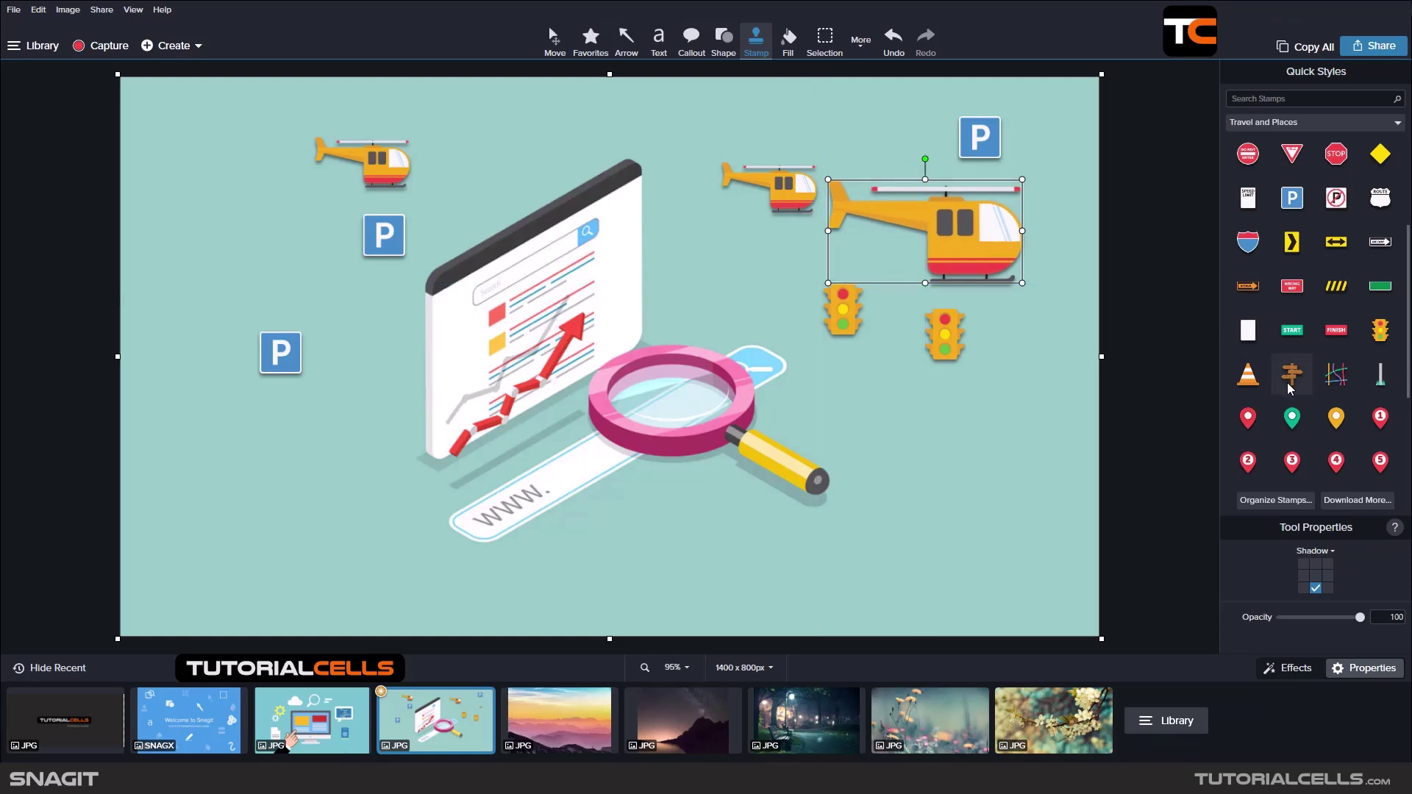
- Review the custom stamps and management options in the Organize Stamps dialog, then close it
{"action": "left_click", "coordinate": [1260, 502]}
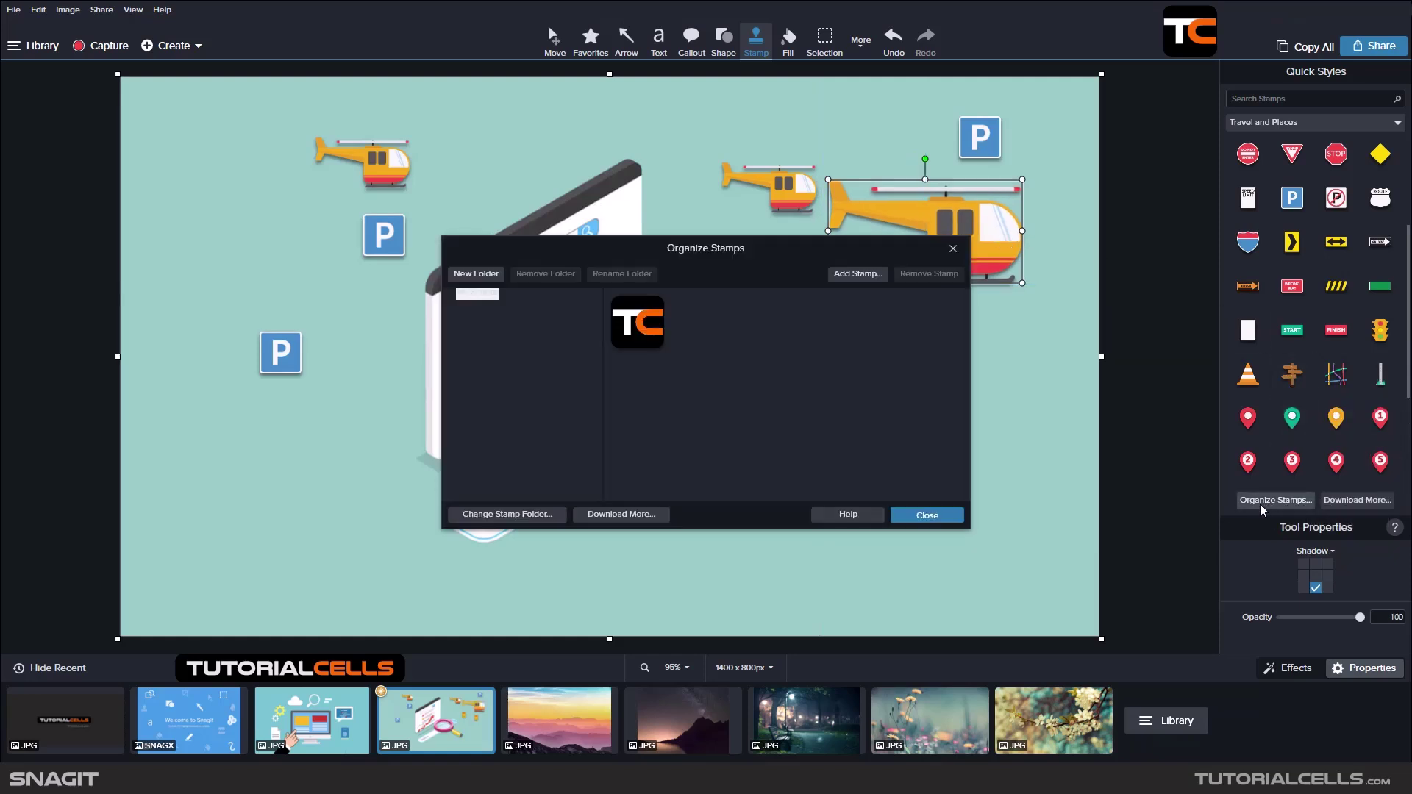
{"action": "mouse_move", "coordinate": [773, 250]}
{"action": "left_mouse_down"}
{"action": "mouse_move", "coordinate": [712, 252]}
{"action": "mouse_move", "coordinate": [760, 249]}
{"action": "left_mouse_up"}
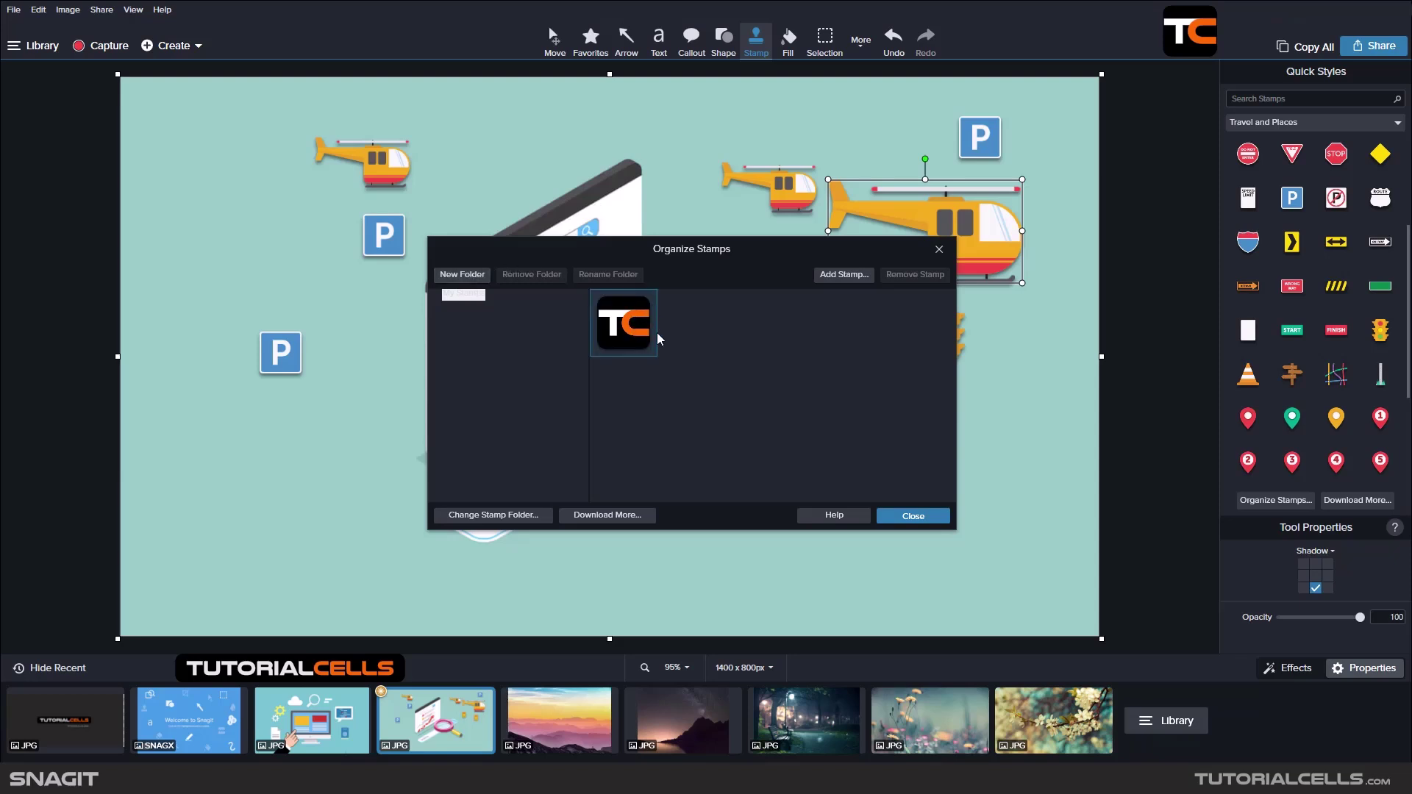
{"action": "left_click", "coordinate": [912, 515]}
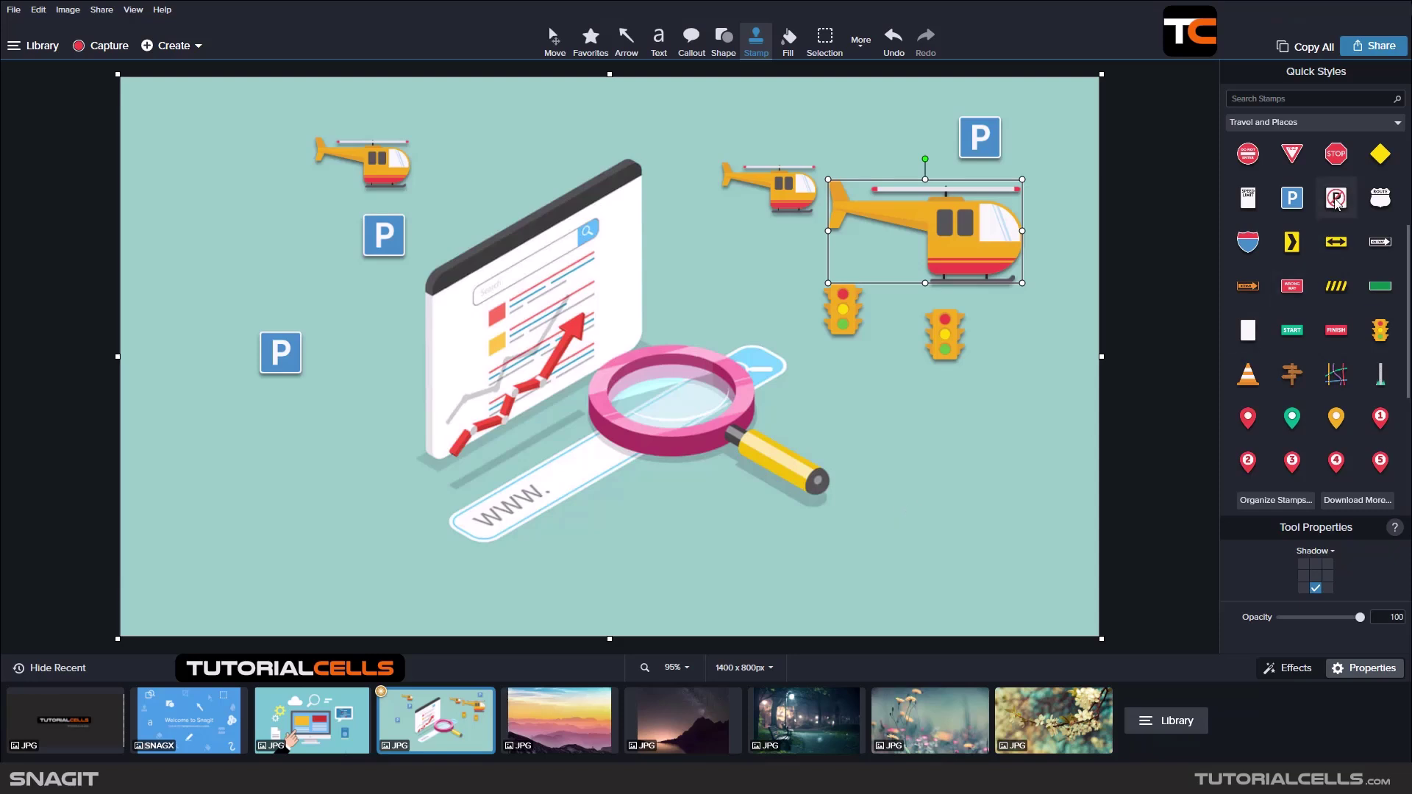
- Replace the selected large helicopter with the TC logo from My Stamps, and place a second TC logo partly over the magnifying glass
{"action": "left_click", "coordinate": [1330, 122]}
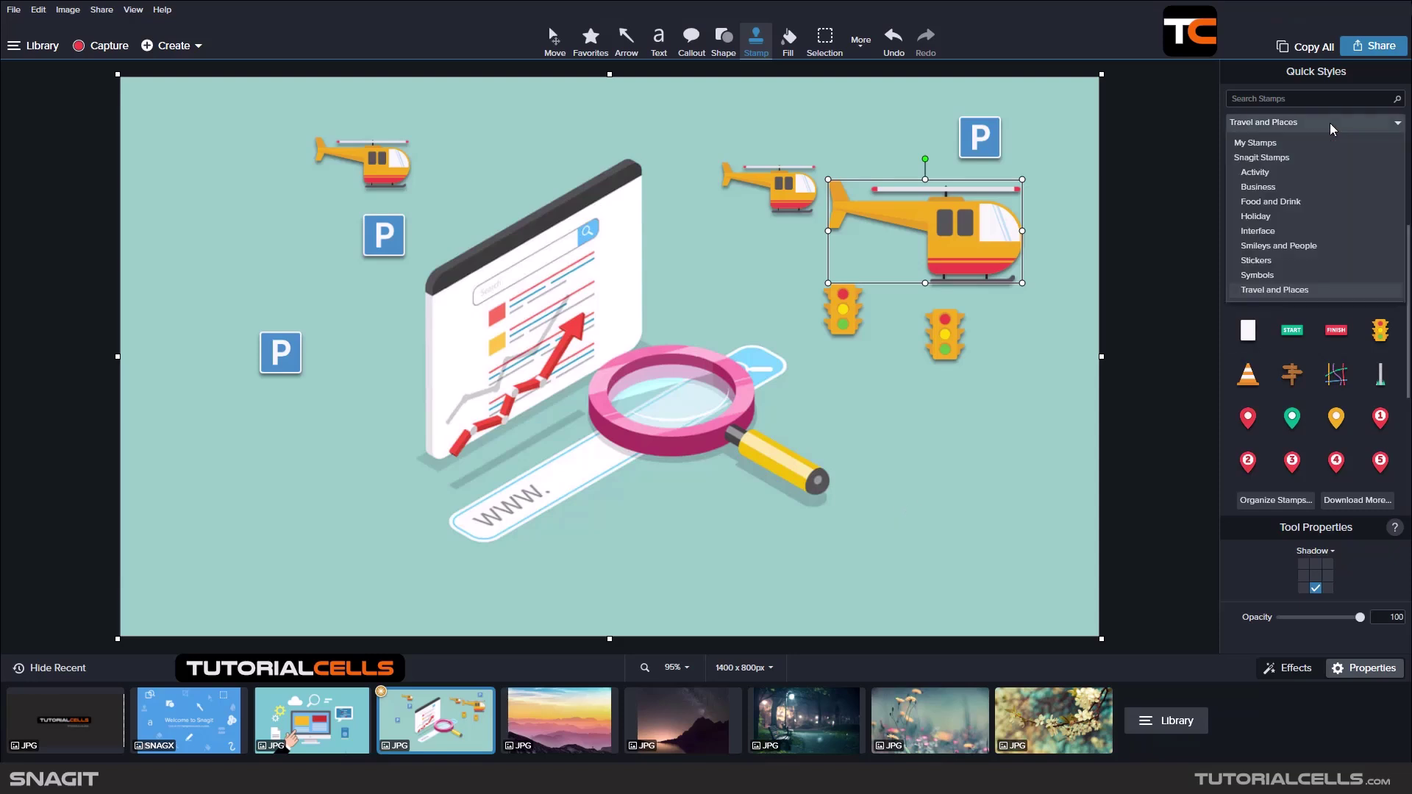
{"action": "left_click", "coordinate": [1255, 144]}
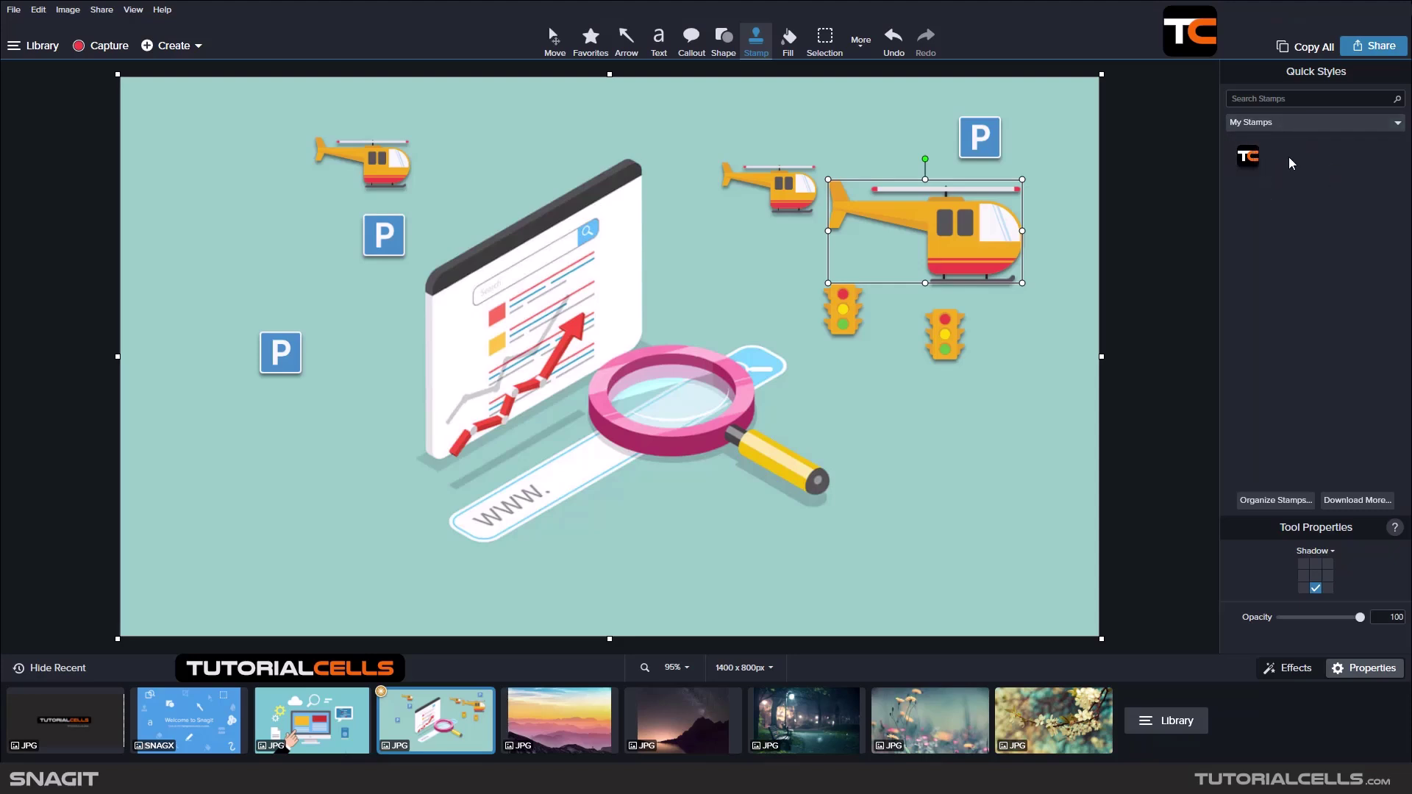
{"action": "left_click", "coordinate": [1245, 164]}
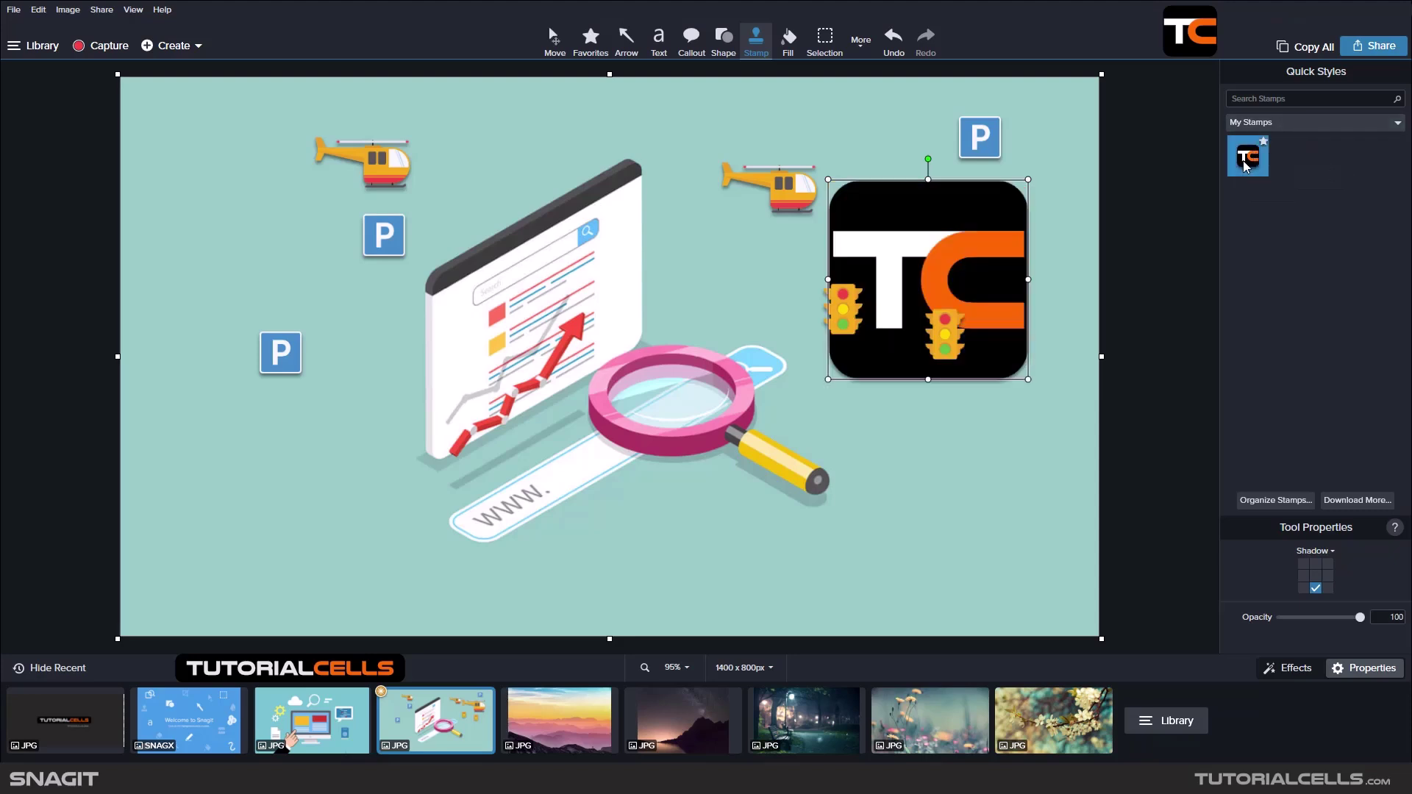
{"action": "left_click", "coordinate": [883, 518]}
{"action": "left_click_drag", "start_coordinate": [837, 466], "coordinate": [567, 407]}
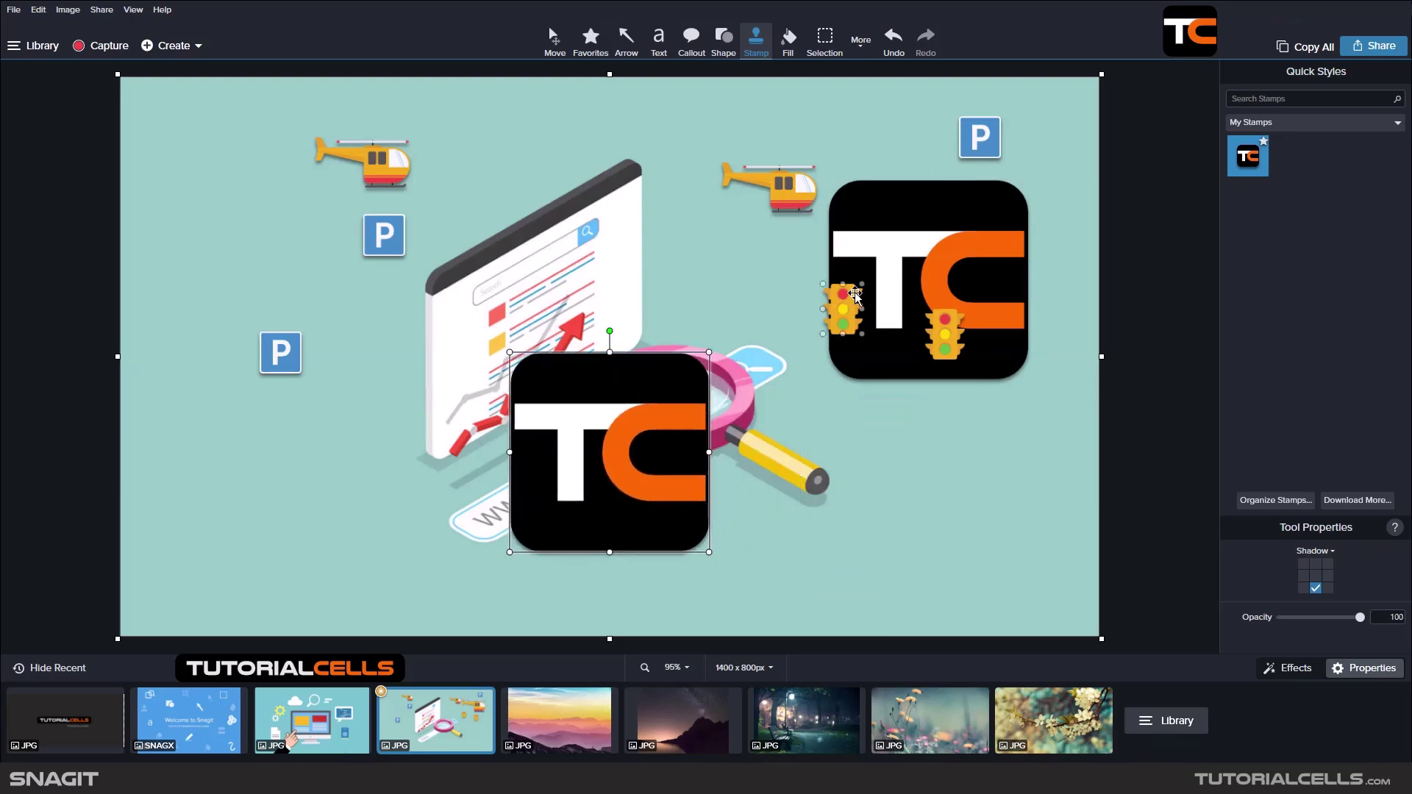
- Delete the TC logo behind the traffic lights, then shrink the remaining logo to about a quarter of its size on the magnifying glass's upper rim
{"action": "left_click", "coordinate": [901, 266]}
{"action": "key", "text": "Delete"}
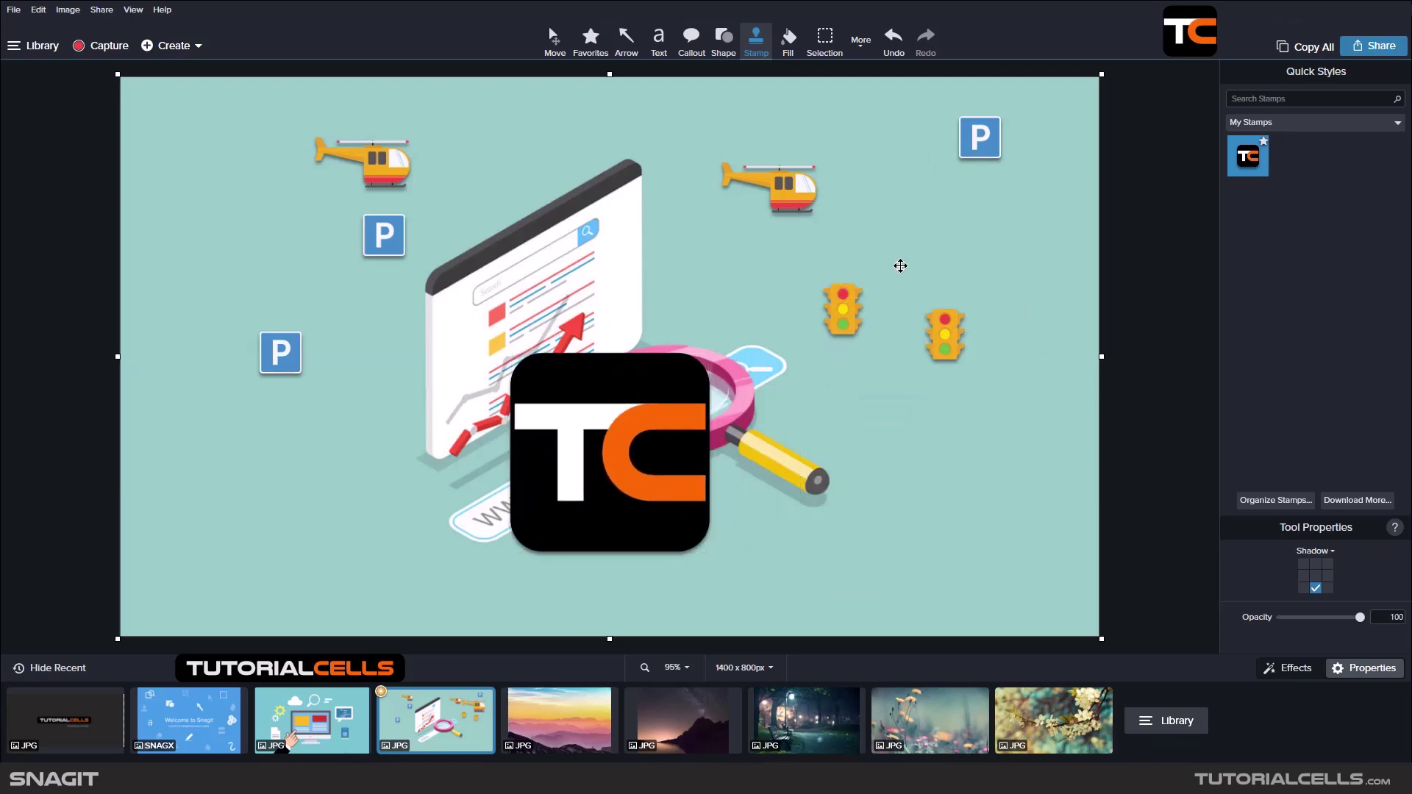
{"action": "left_click_drag", "start_coordinate": [621, 390], "coordinate": [738, 381]}
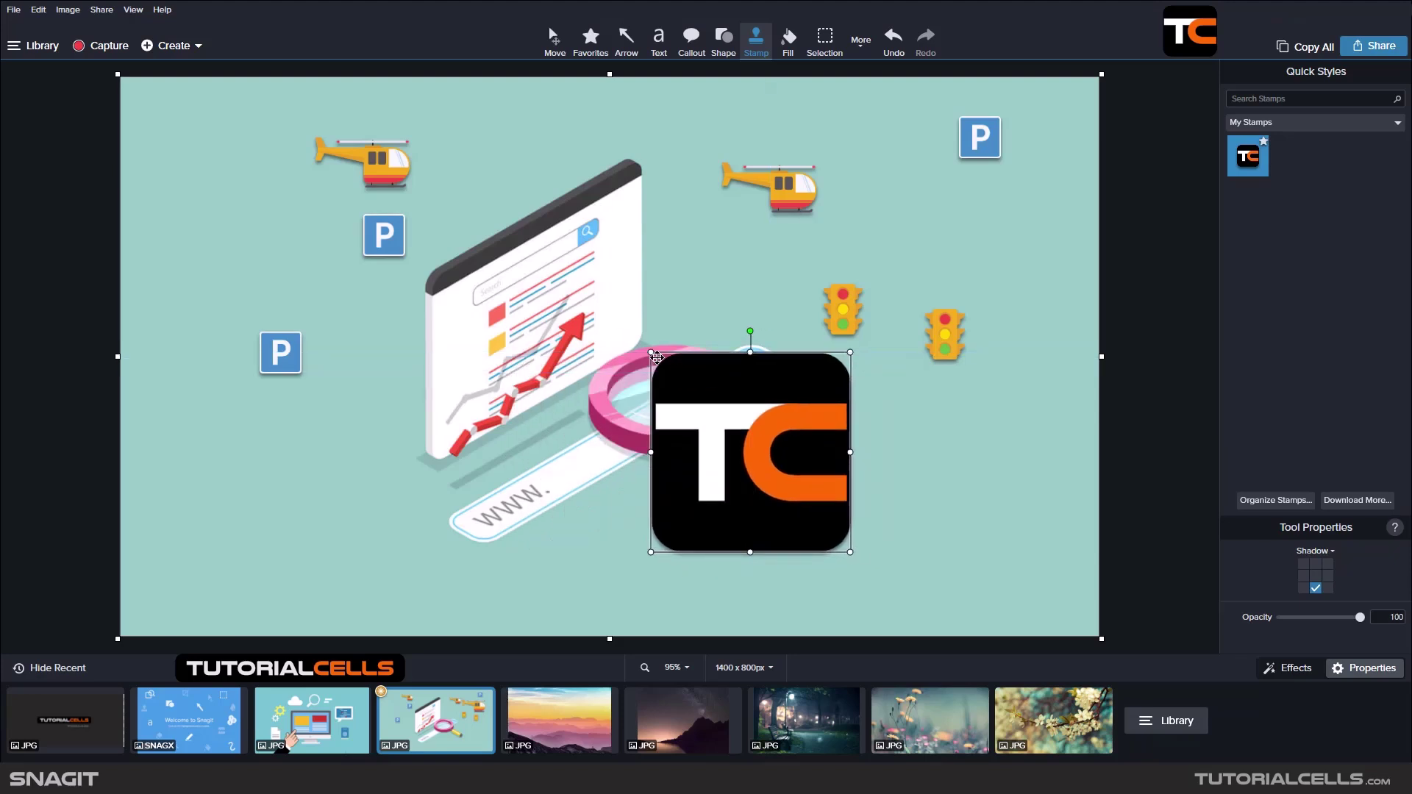
{"action": "mouse_move", "coordinate": [645, 345]}
{"action": "left_mouse_down"}
{"action": "mouse_move", "coordinate": [804, 504]}
{"action": "mouse_move", "coordinate": [644, 333]}
{"action": "mouse_move", "coordinate": [657, 352]}
{"action": "left_mouse_up"}
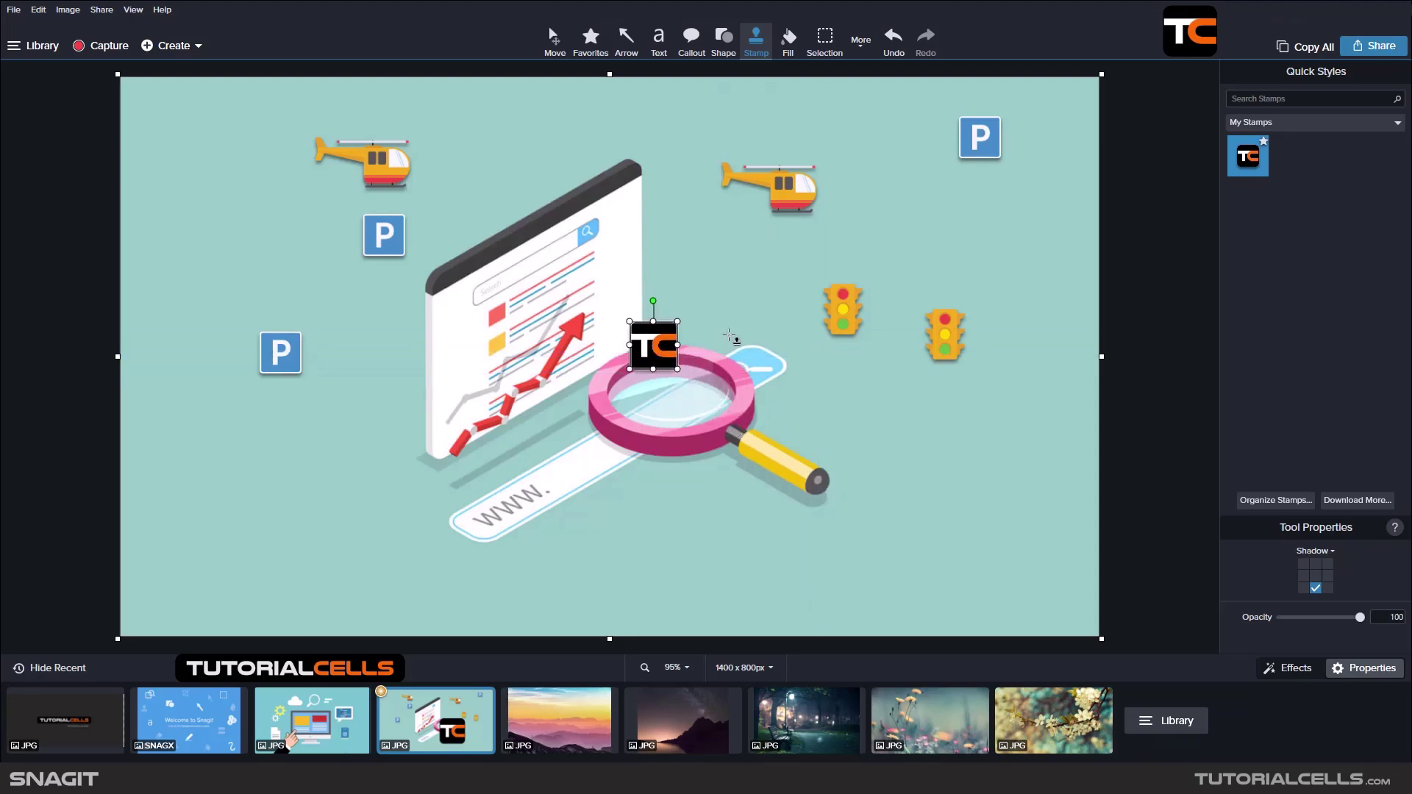
{"action": "left_click_drag", "start_coordinate": [679, 318], "coordinate": [681, 316]}
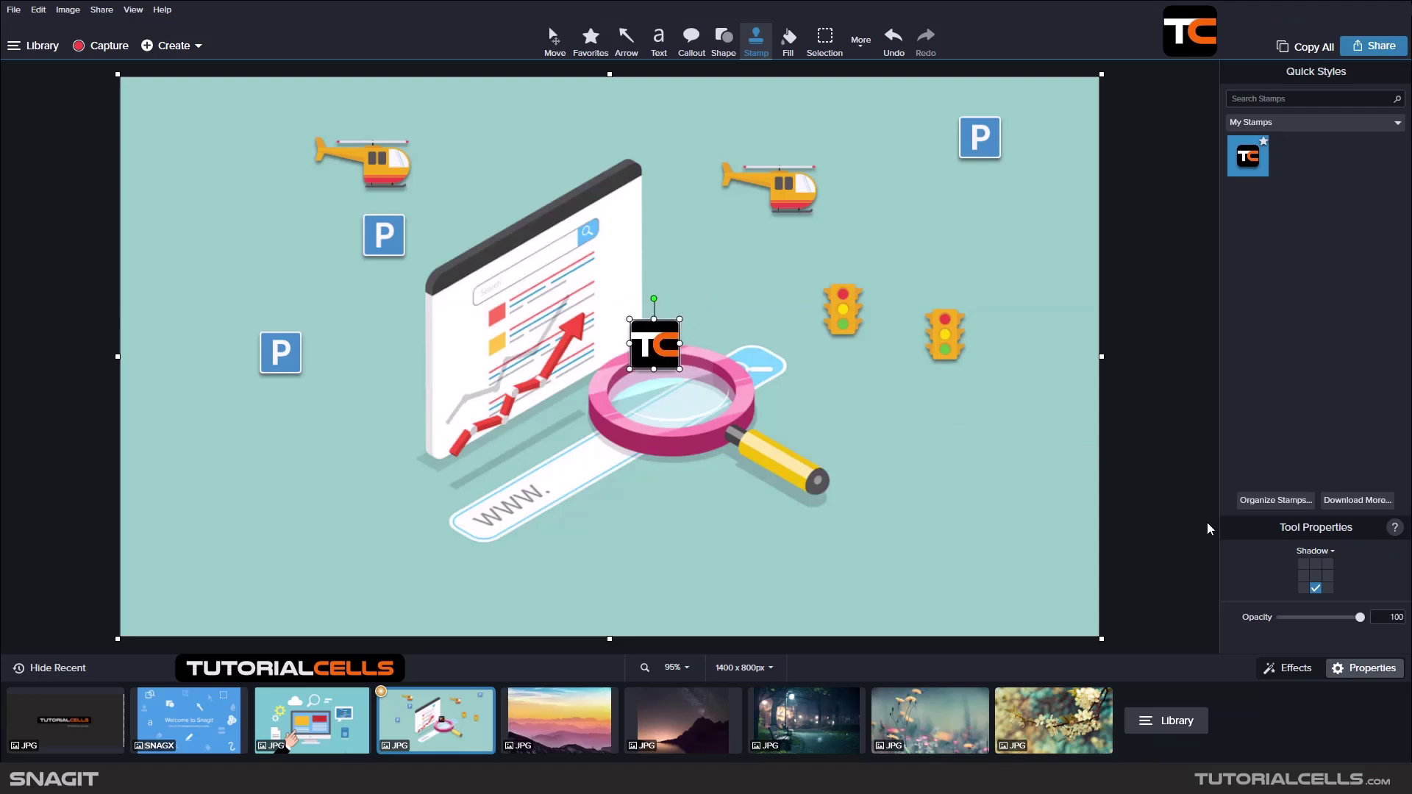
- Set the small TC logo's shadow direction to the left and enlarge the logo to a little over double size across the magnifying glass
{"action": "left_click_drag", "start_coordinate": [1263, 523], "coordinate": [1265, 384]}
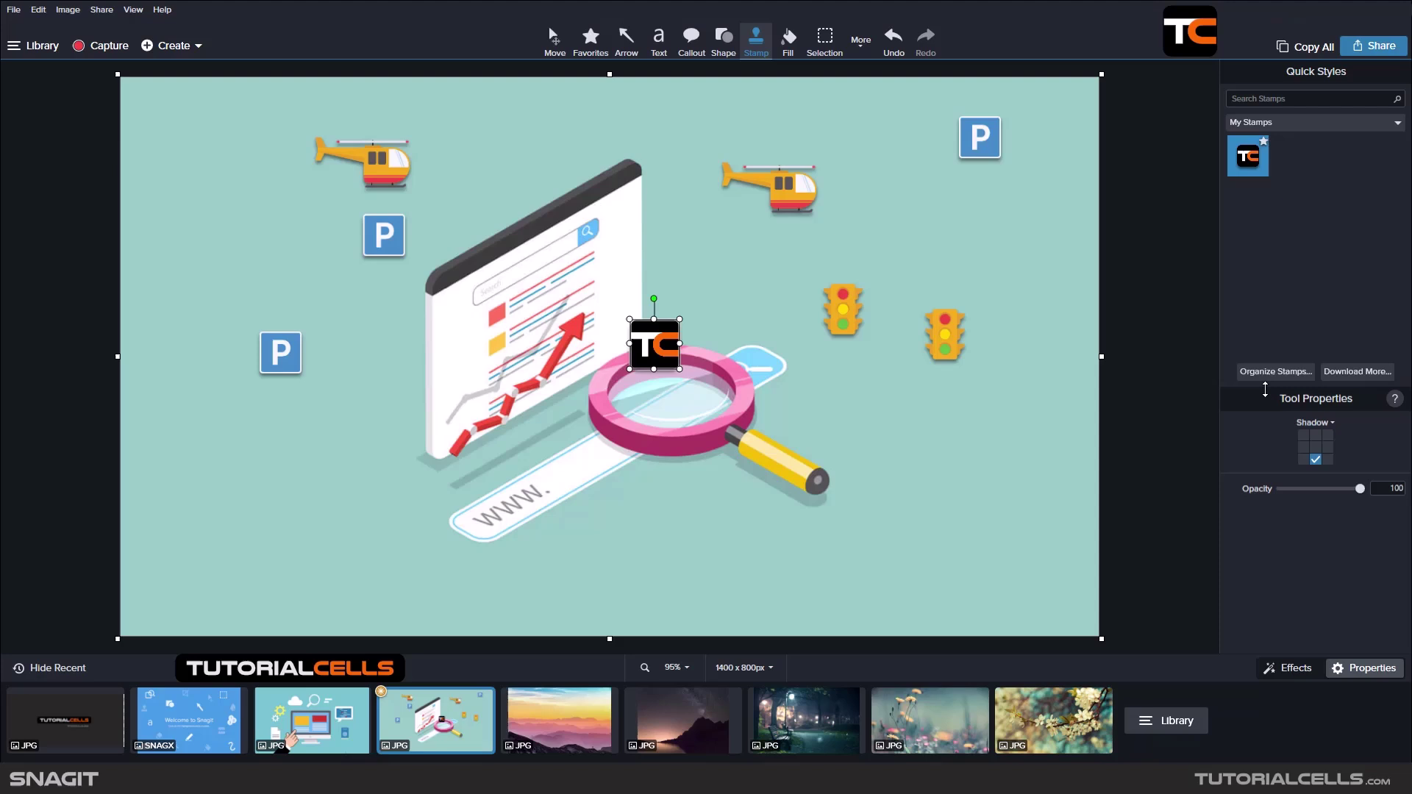
{"action": "left_click", "coordinate": [1302, 441]}
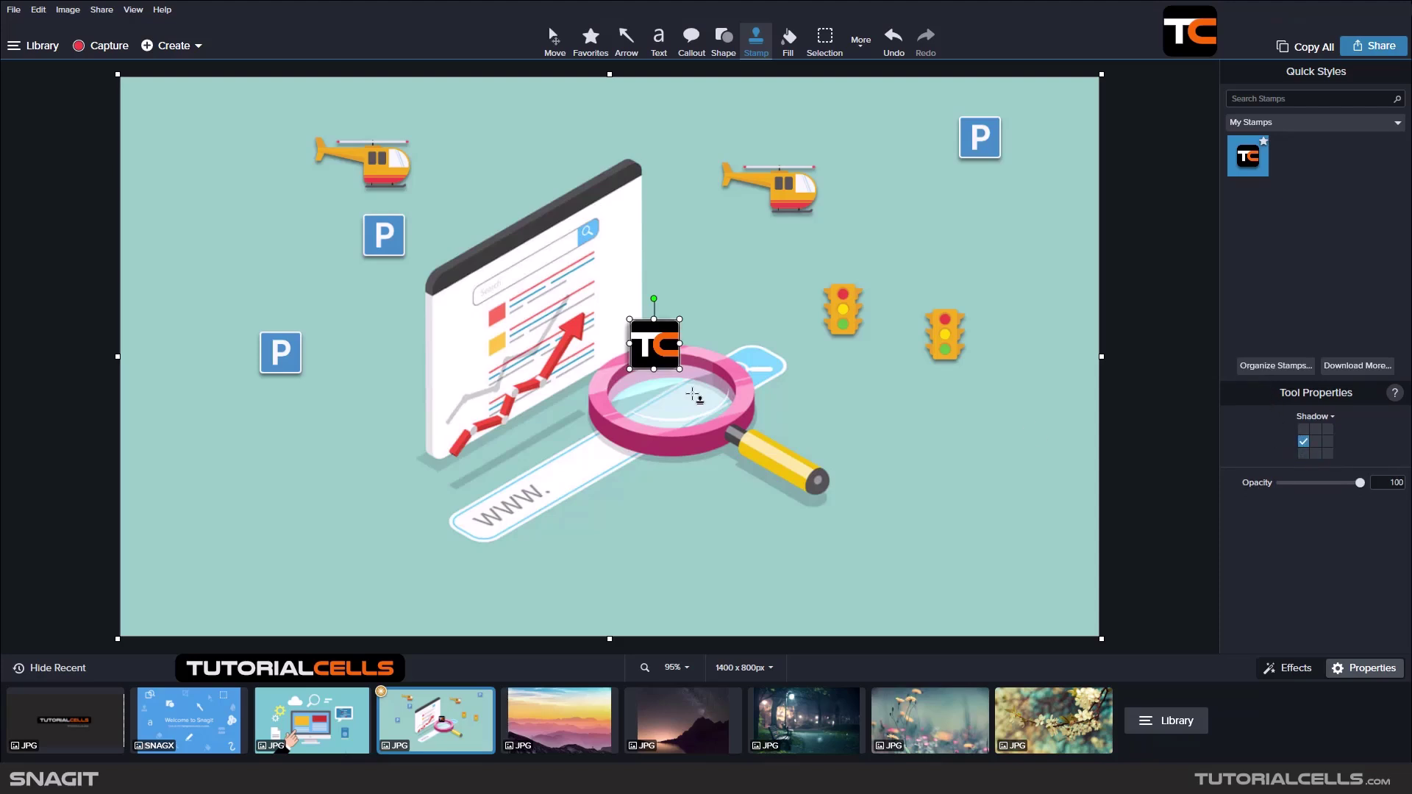
{"action": "left_click_drag", "start_coordinate": [681, 370], "coordinate": [747, 437]}
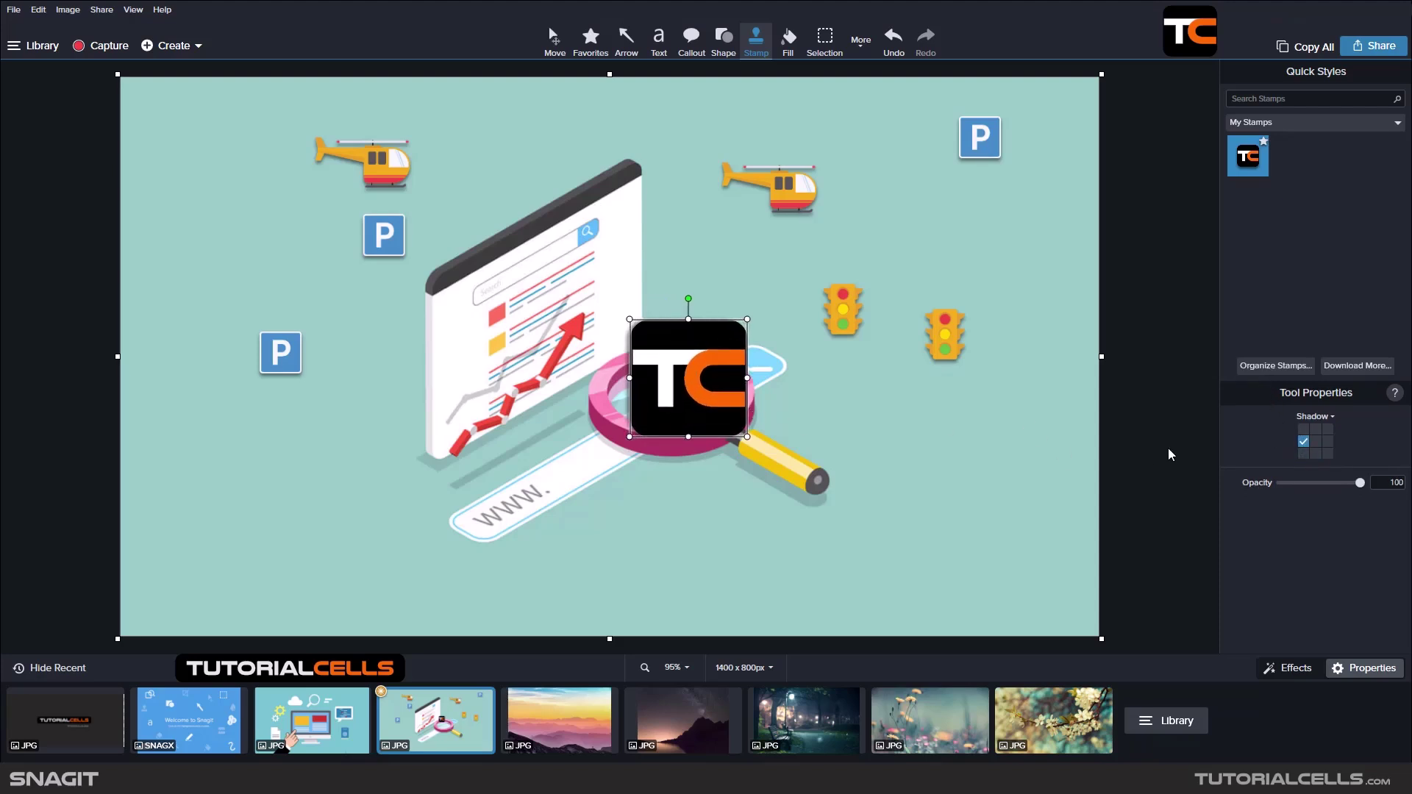
- Adjust the TC logo's shadow settings so the shadow falls to the lower right, then nudge the logo slightly down with the Move tool
{"action": "left_click", "coordinate": [1320, 440]}
{"action": "left_click", "coordinate": [1314, 416]}
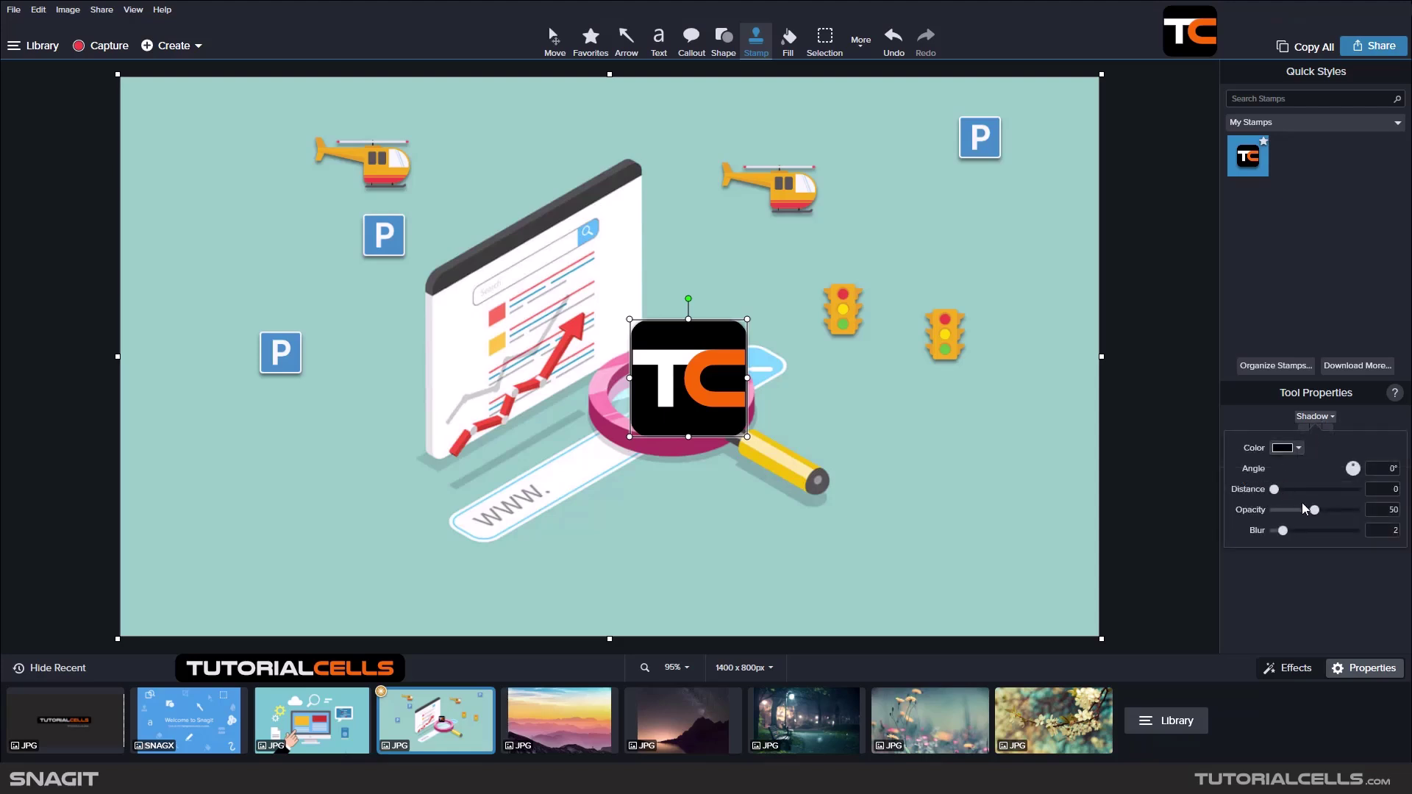
{"action": "left_click_drag", "start_coordinate": [1326, 519], "coordinate": [1343, 522]}
{"action": "left_click_drag", "start_coordinate": [1343, 519], "coordinate": [1362, 495]}
{"action": "left_click", "coordinate": [1306, 512]}
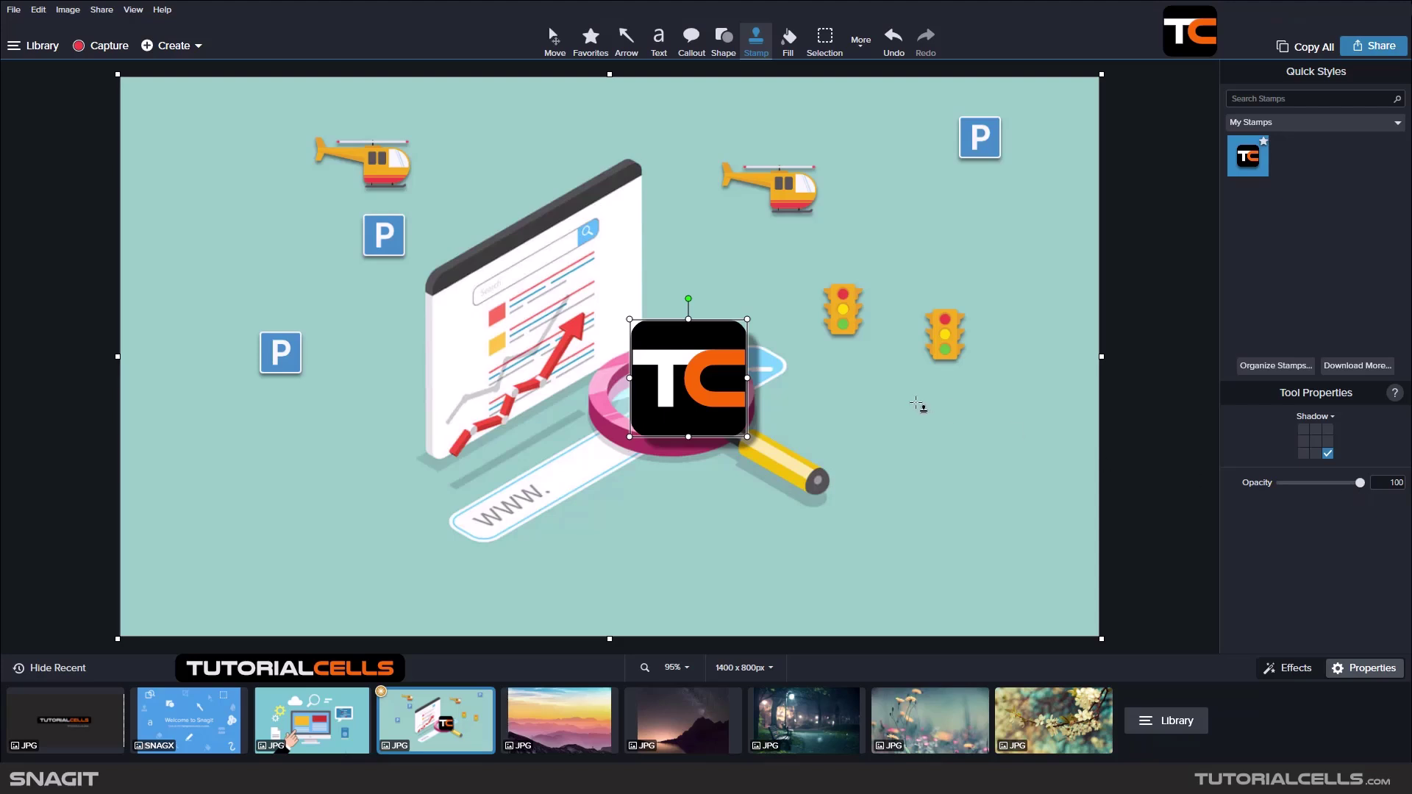
{"action": "left_click", "coordinate": [554, 41]}
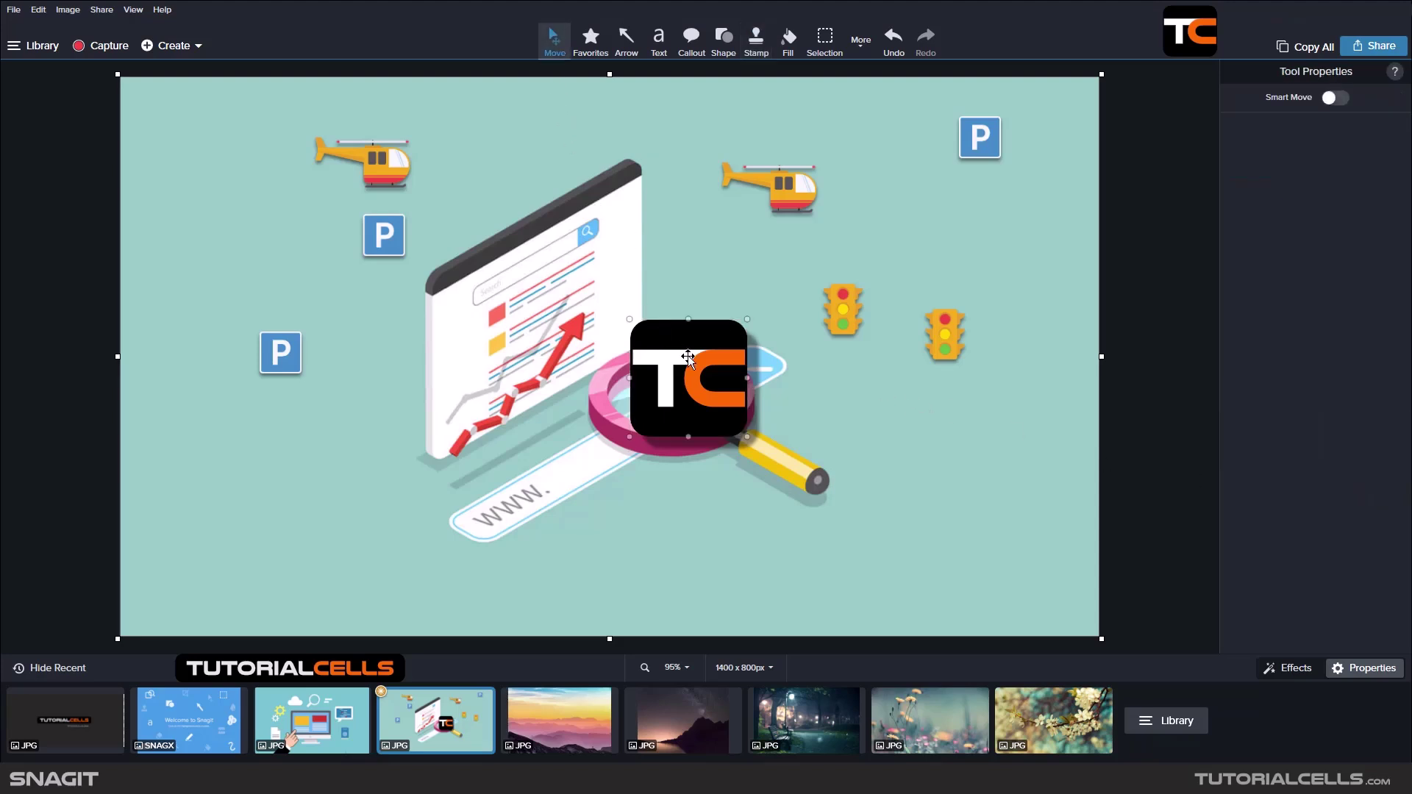
{"action": "mouse_move", "coordinate": [691, 356]}
{"action": "left_mouse_down"}
{"action": "mouse_move", "coordinate": [693, 329]}
{"action": "mouse_move", "coordinate": [691, 359]}
{"action": "left_mouse_up"}
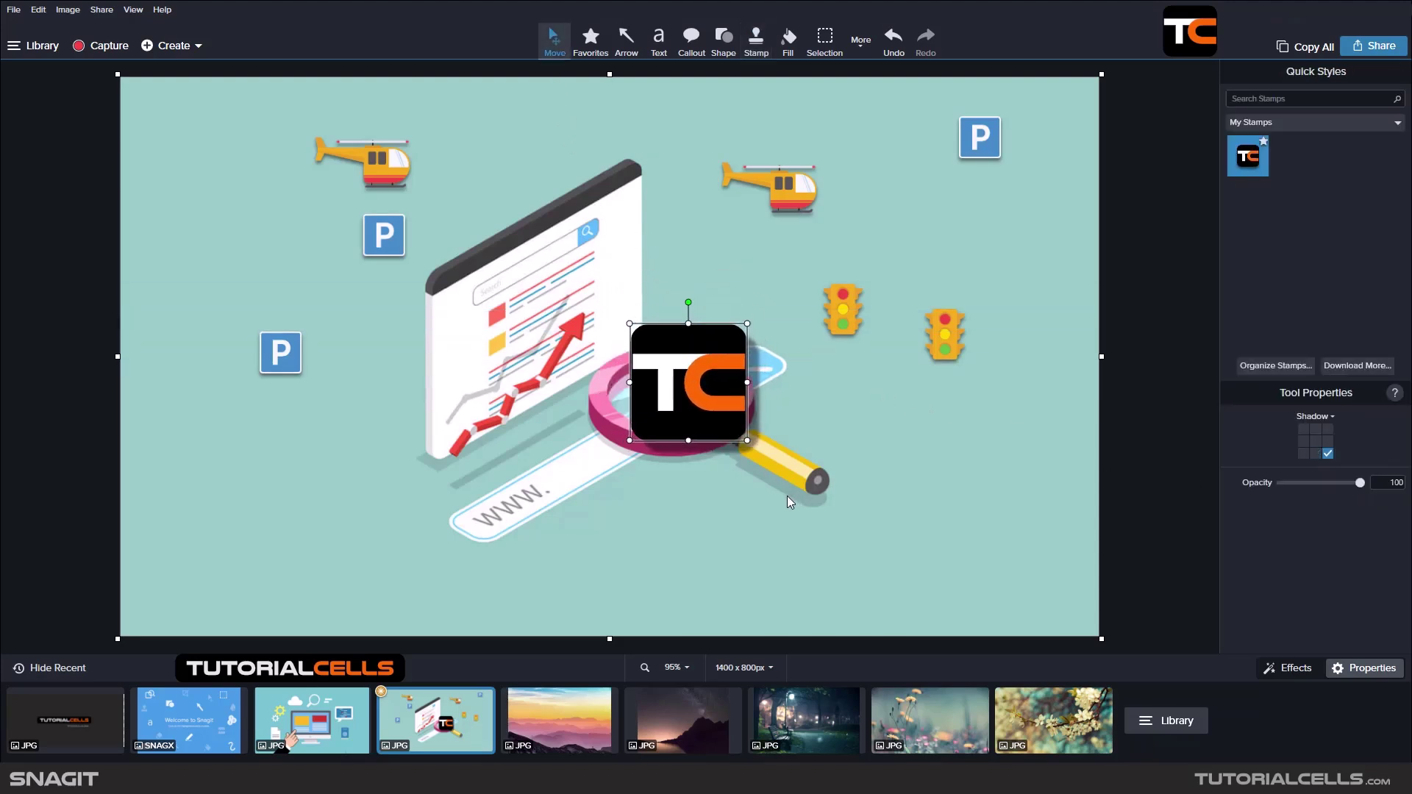